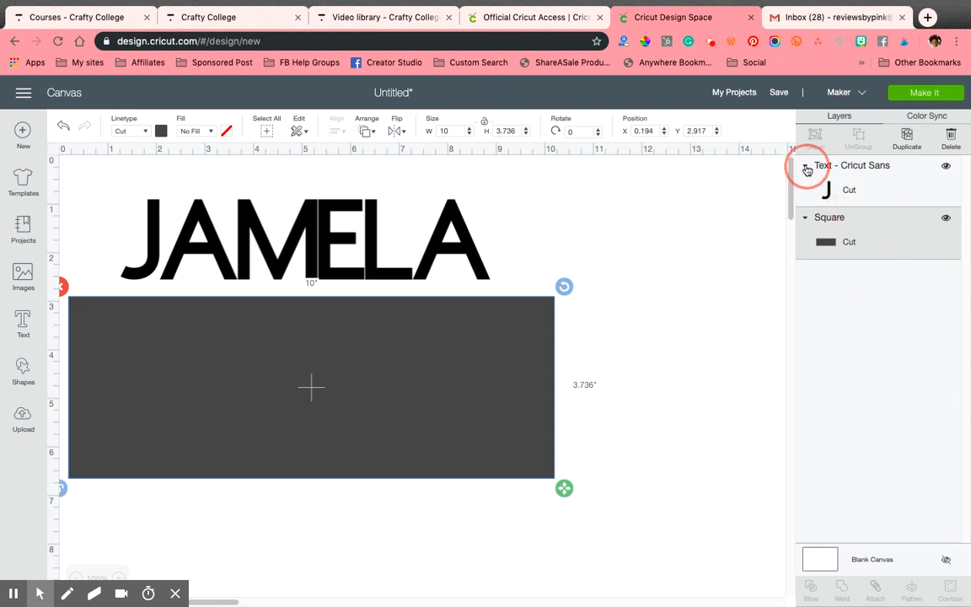
- Collapse the text and square layers in the layer list and expand the text layer again
click(806, 168)
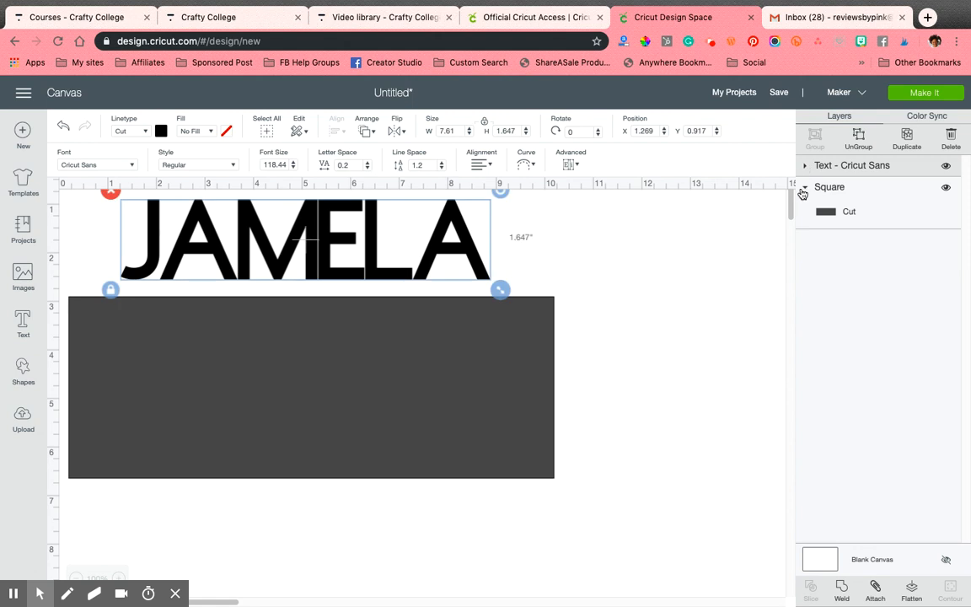
click(807, 188)
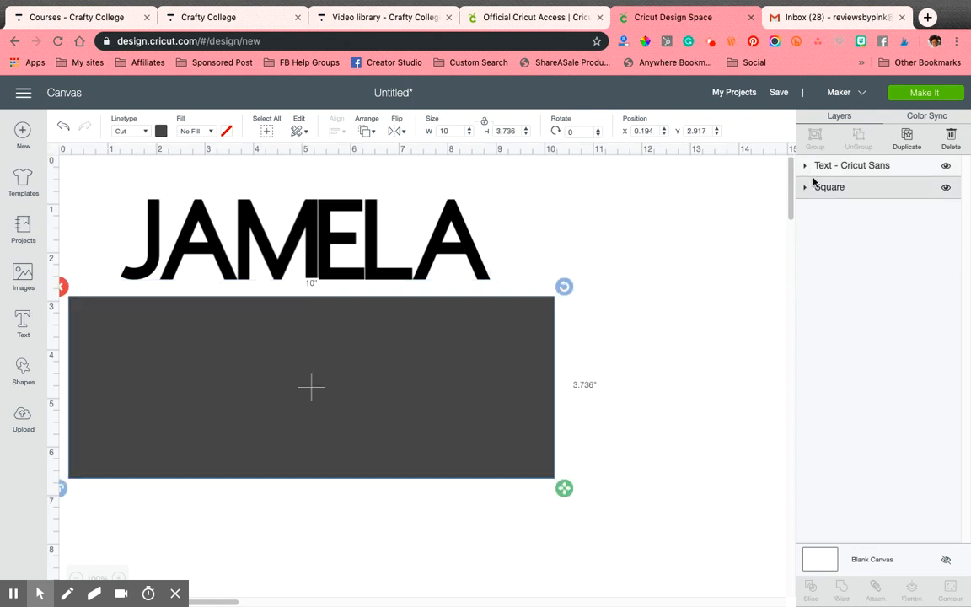
click(807, 167)
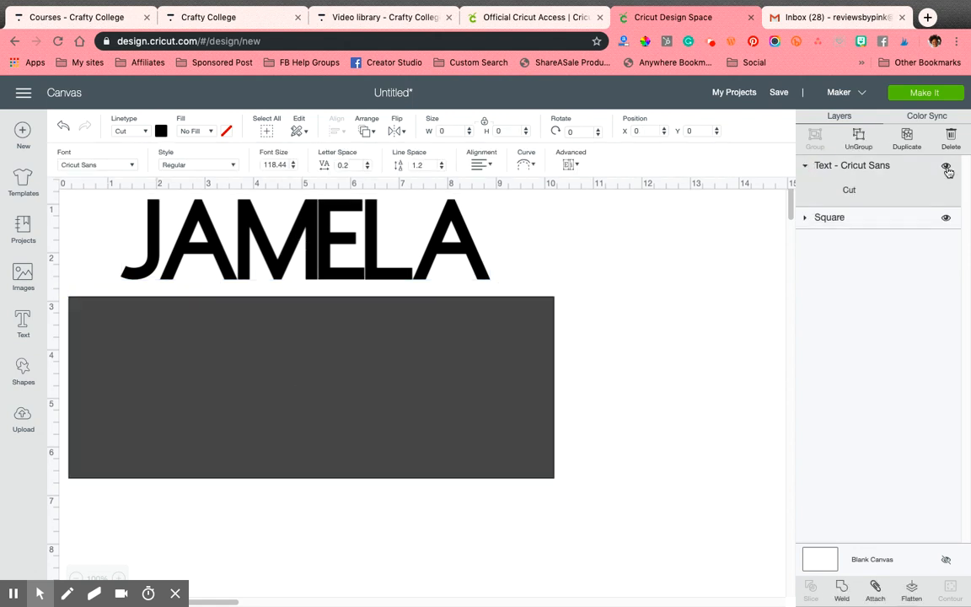
- Hide and show again the text and square layers, and expand the square layer's details
click(946, 166)
click(945, 219)
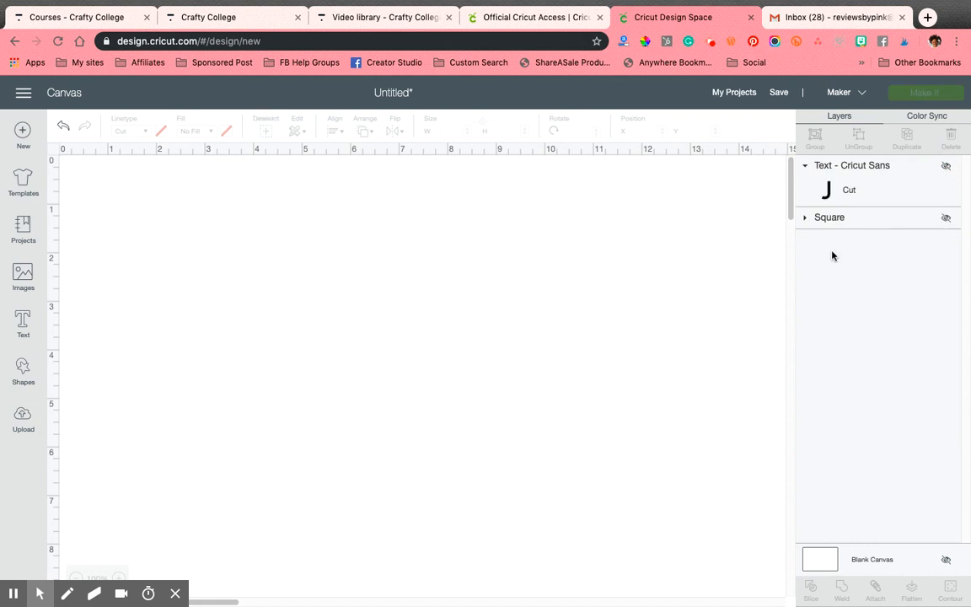
click(945, 217)
click(806, 219)
click(446, 425)
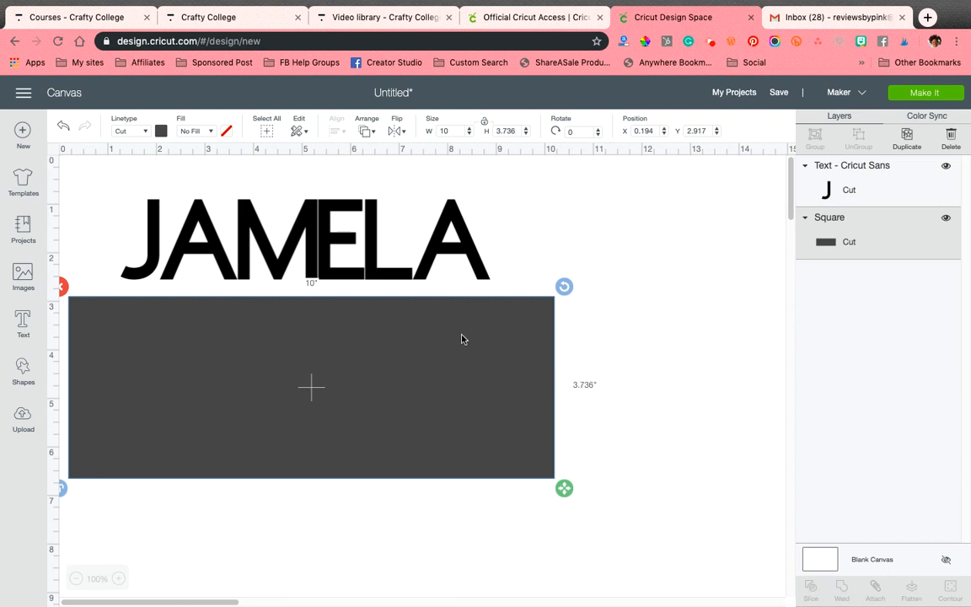
- Move the rectangle to about X 1.88, Y 2.97 and place the name text over its middle at about X 3.16, Y 3.89
drag(496, 338, 577, 341)
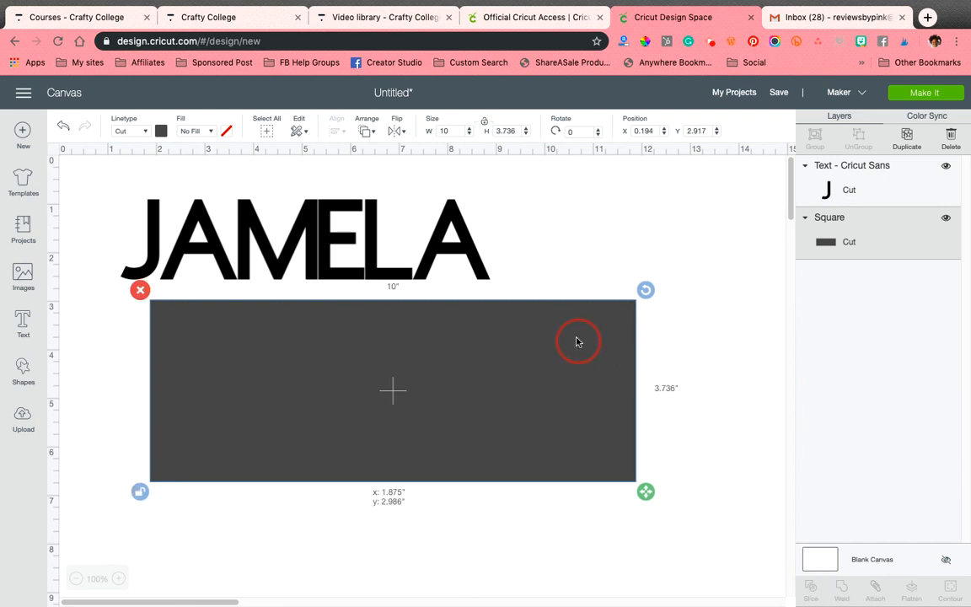
shift+click(347, 253)
drag(317, 247, 418, 393)
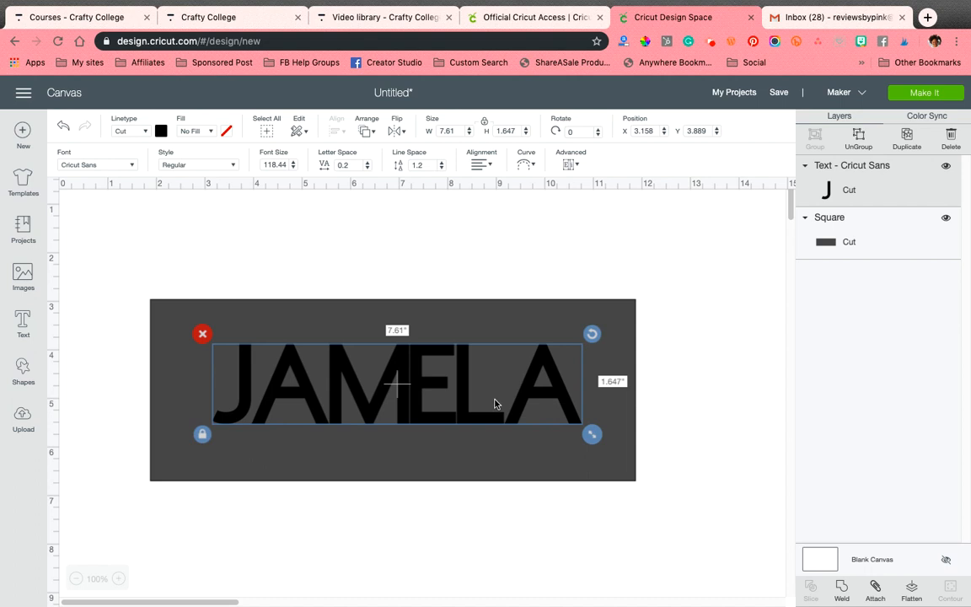
- Select the name text together with the rectangle and slice them
click(498, 522)
drag(499, 522, 412, 269)
mouse_move(452, 581)
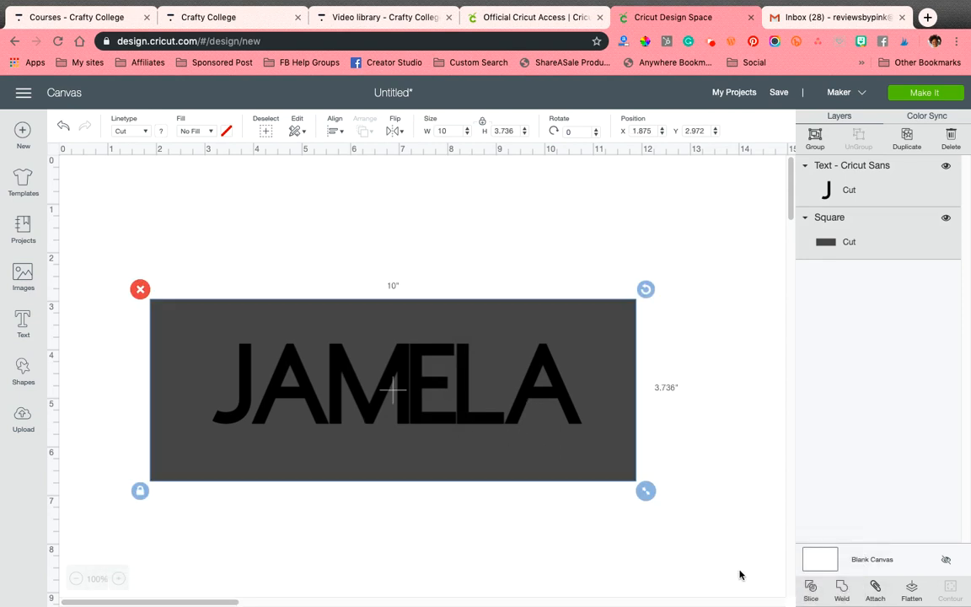
click(811, 590)
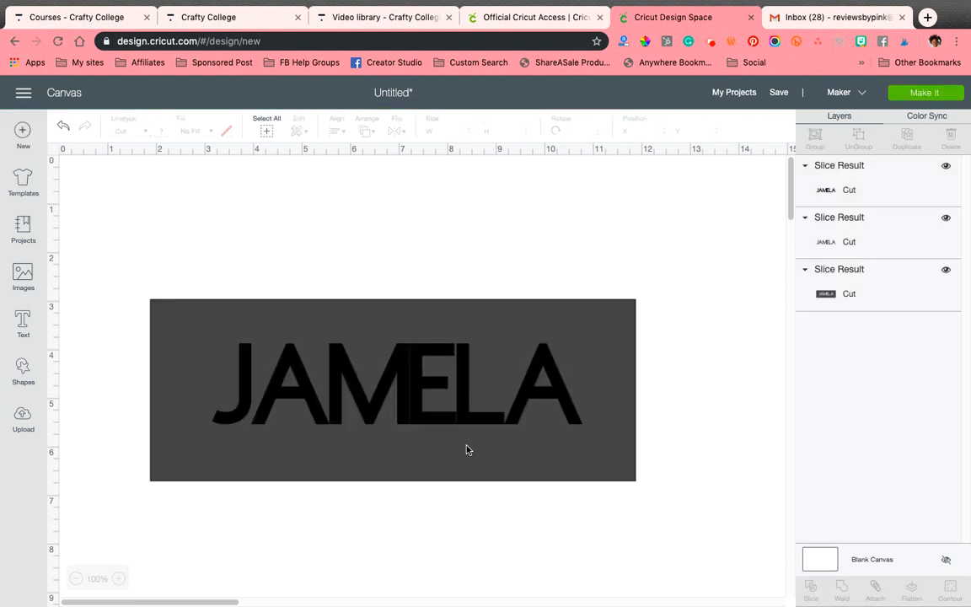
- Separate the slice results by moving the black letters above the rectangle and the grey letters below it
drag(469, 422, 458, 256)
drag(416, 433, 410, 602)
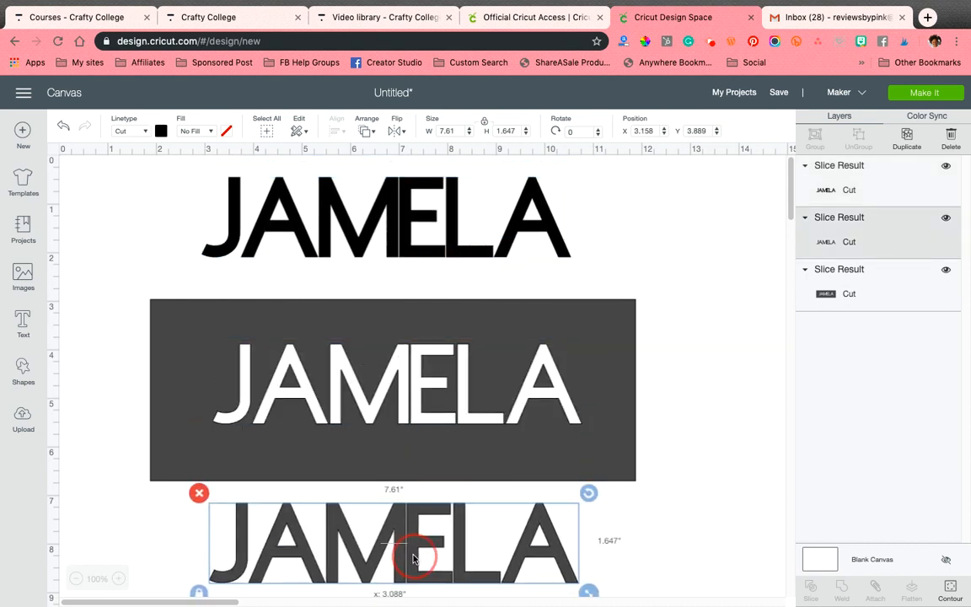
click(663, 494)
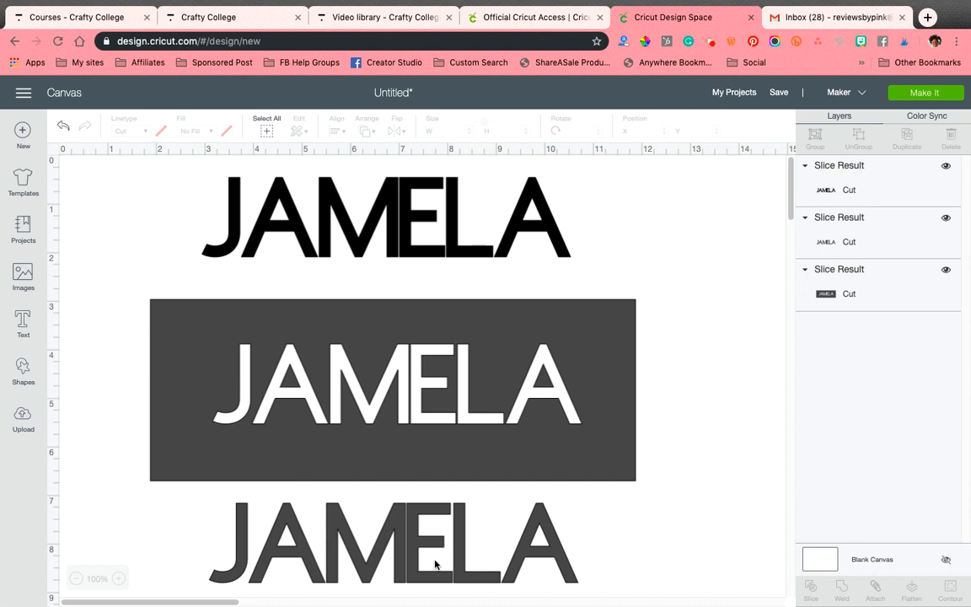
- Move the grey letters over the rectangle's lower edge at about X 3.21, Y 5.83 and recolour them yellow
drag(416, 567, 412, 495)
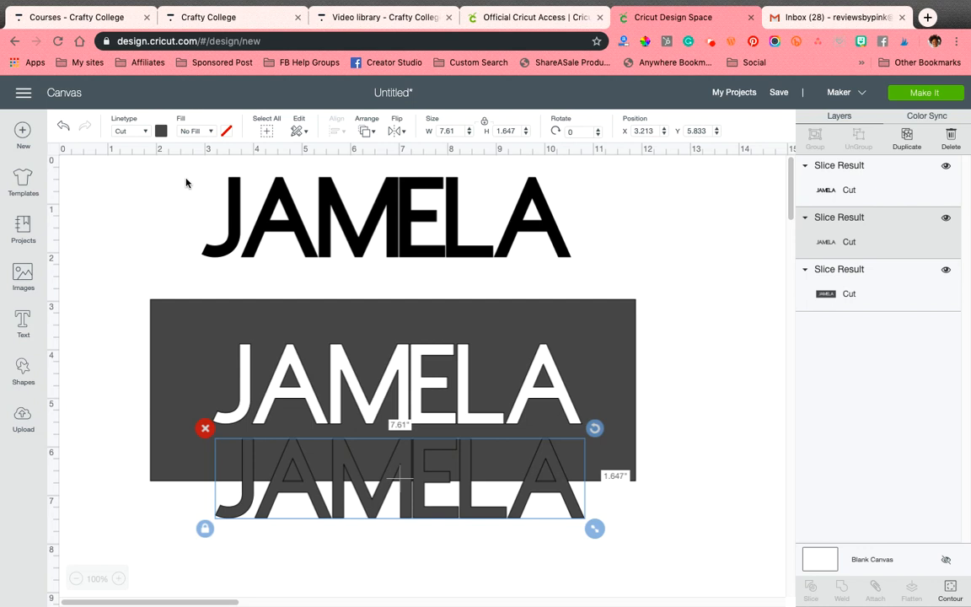
click(160, 130)
click(259, 220)
click(676, 368)
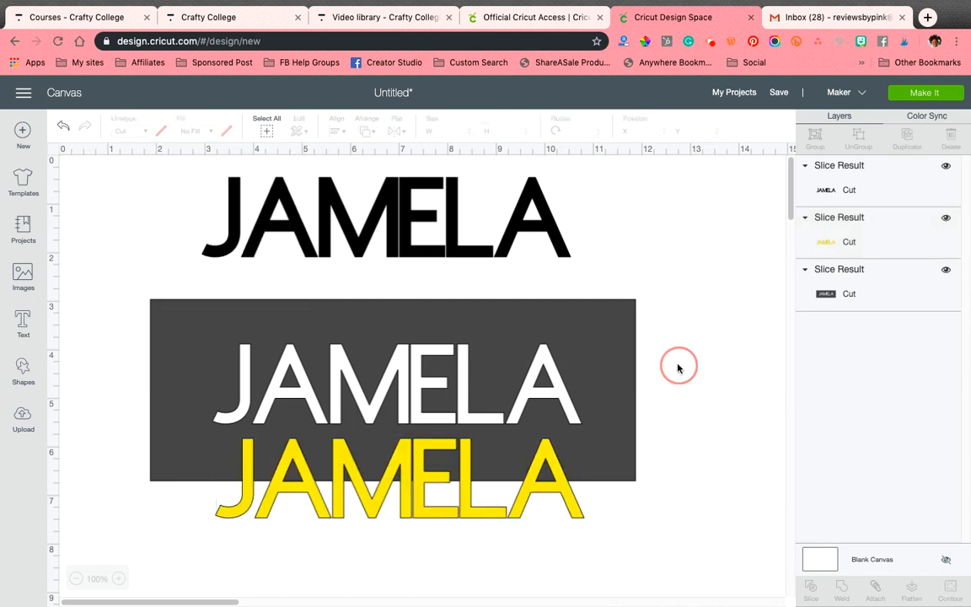
- Weld the yellow letters to the sliced rectangle
drag(722, 509, 393, 396)
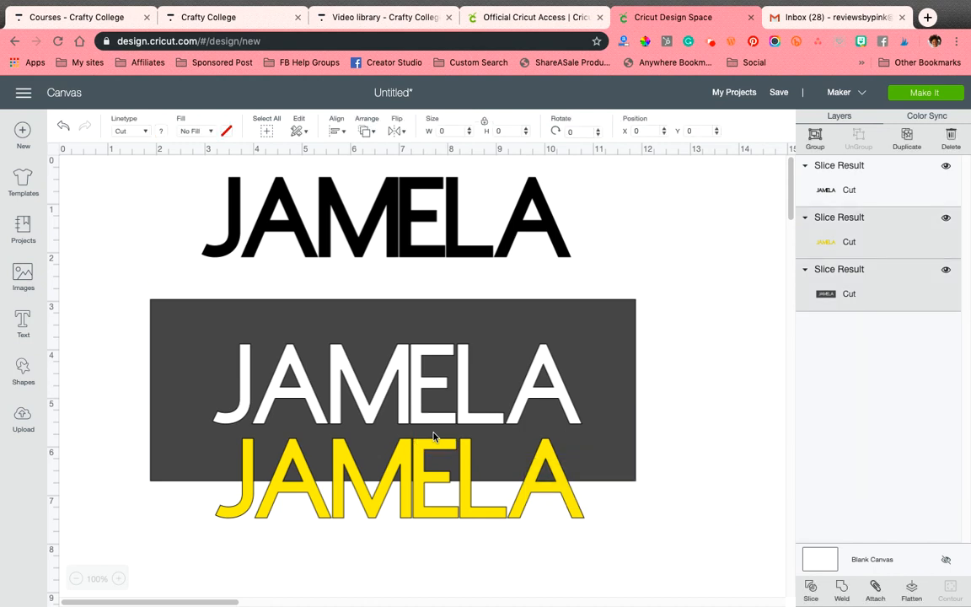
click(839, 591)
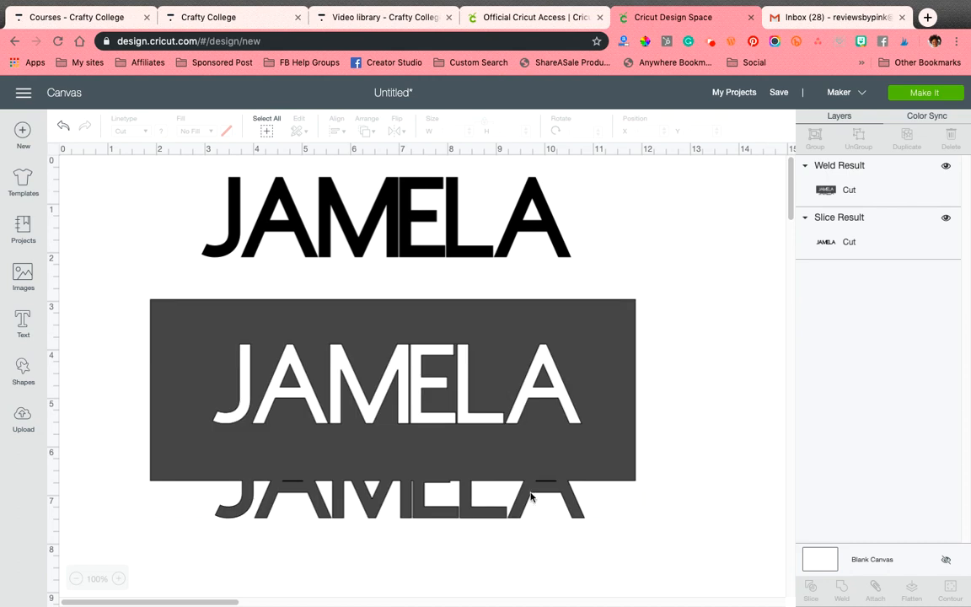
- Bring the black letters' layer above the welded shape and place the letters clear above it at about X 3.07, Y 0.71
drag(396, 250, 393, 477)
drag(915, 234, 911, 175)
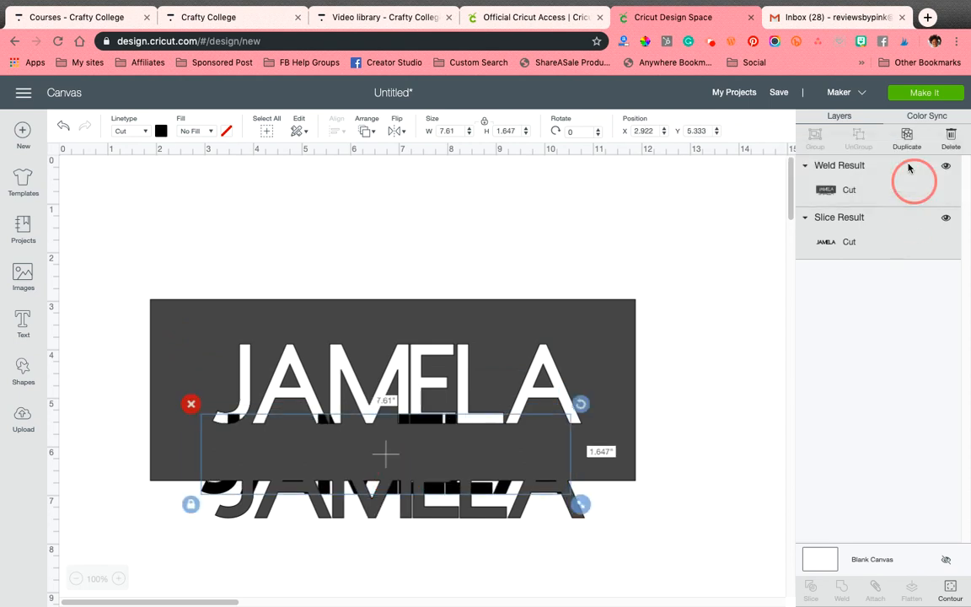
click(425, 461)
mouse_move(437, 462)
mouse_down()
mouse_move(448, 460)
mouse_move(438, 446)
mouse_up()
drag(437, 317, 470, 268)
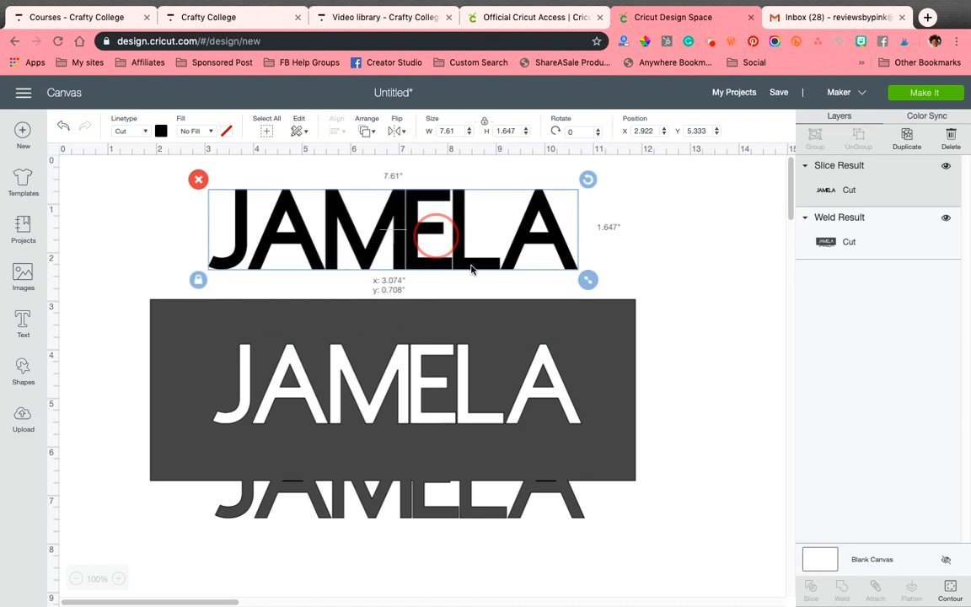
click(564, 433)
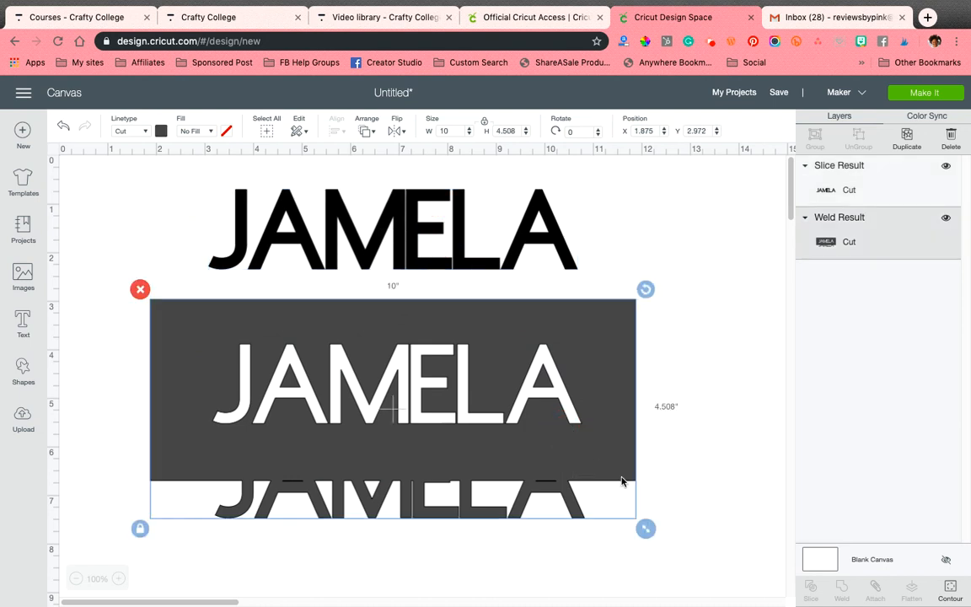
- Overlap the black letters with the rectangle's upper edge at about Y 1.82 and attach them to the welded shape
click(474, 295)
drag(474, 307, 474, 331)
click(711, 402)
drag(383, 276, 561, 479)
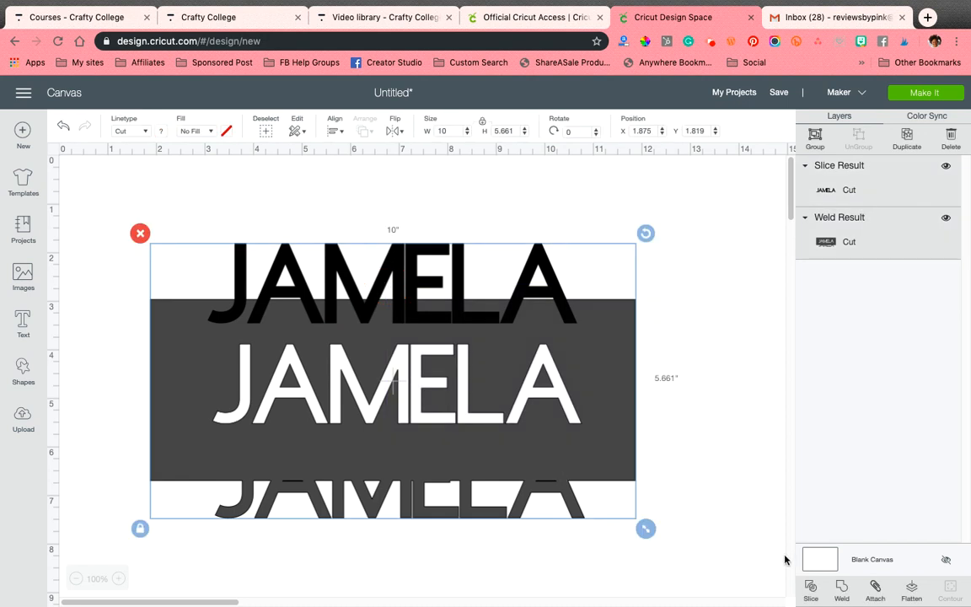
click(875, 588)
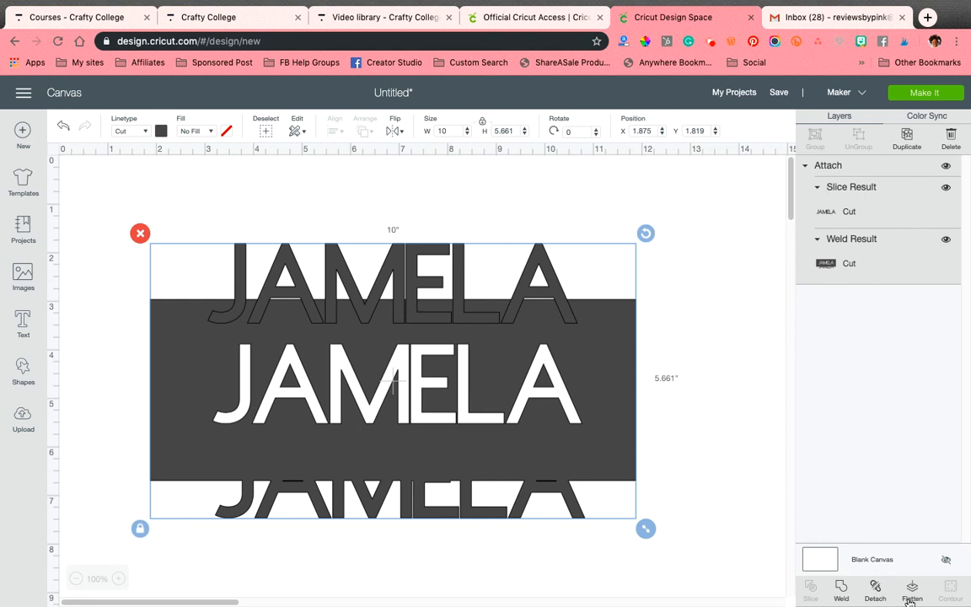
- Detach the upper letters from the welded shape
click(871, 584)
click(736, 372)
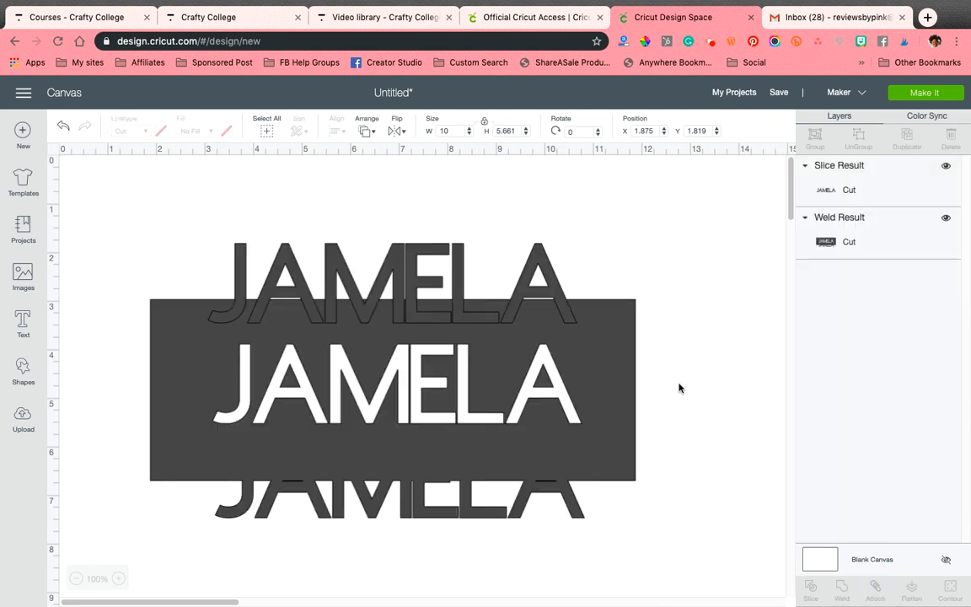
- Change the upper letters' fill to Print with a light purple pattern
click(477, 317)
click(440, 317)
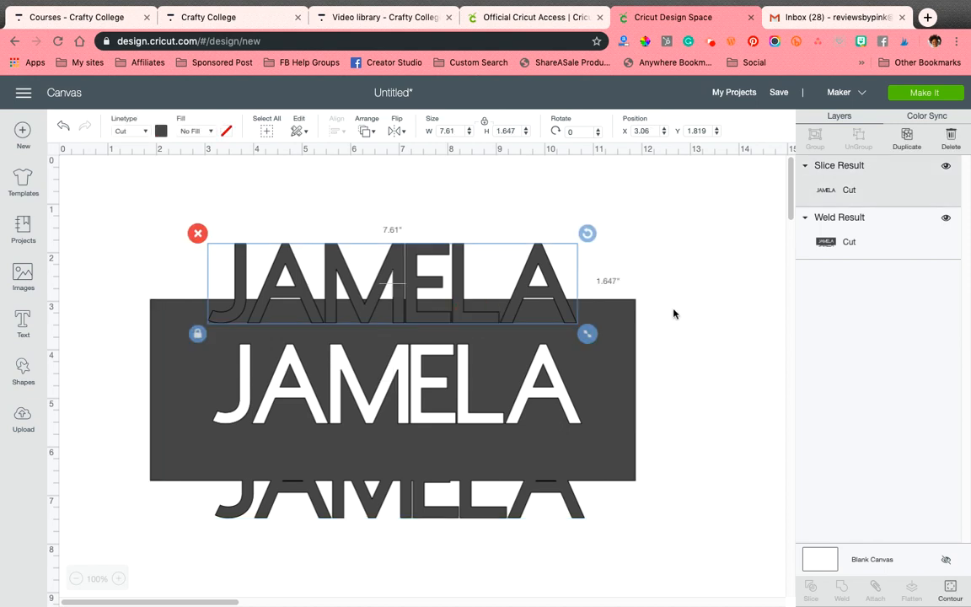
click(200, 130)
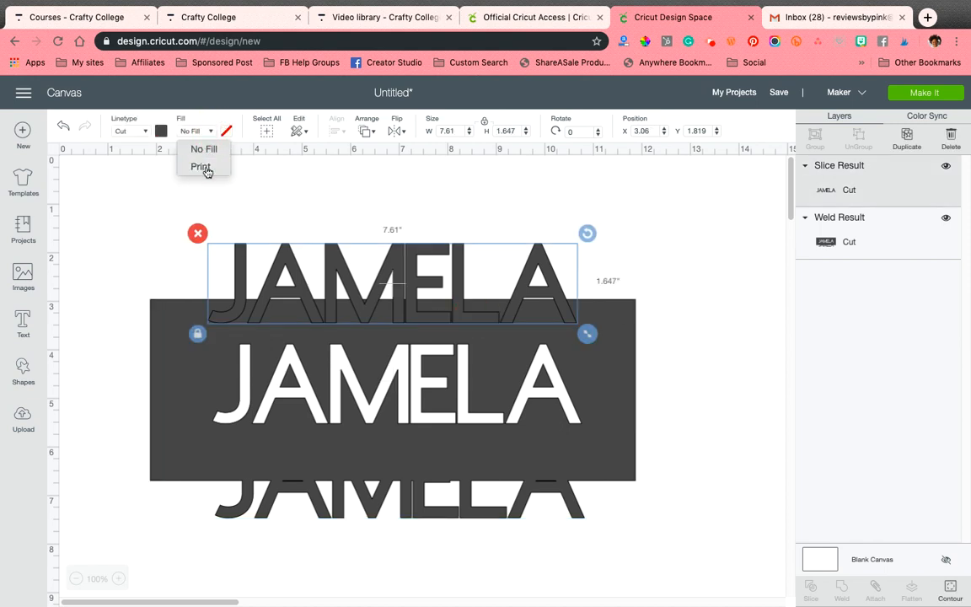
click(188, 160)
click(226, 131)
click(253, 307)
click(288, 182)
click(282, 231)
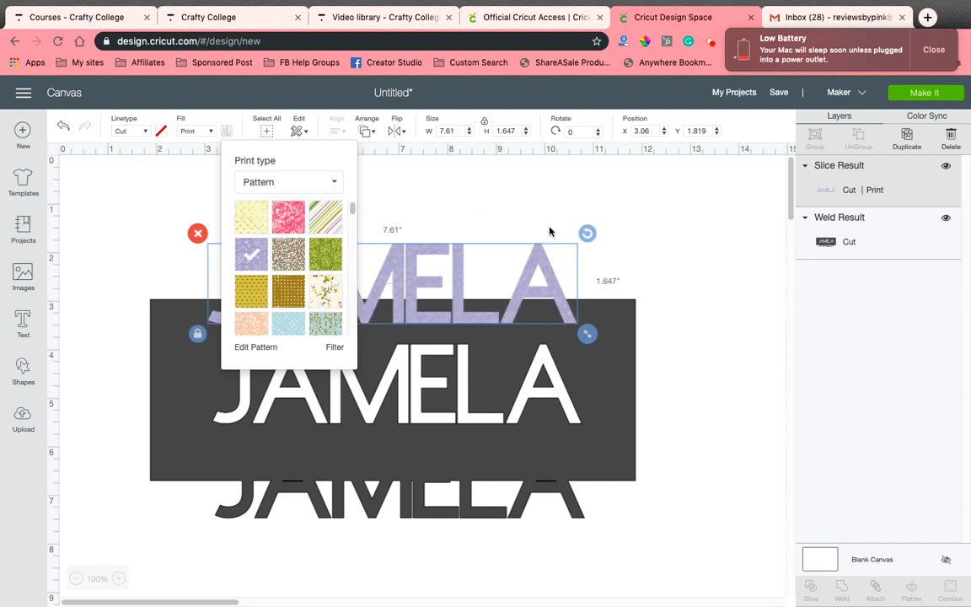
click(575, 194)
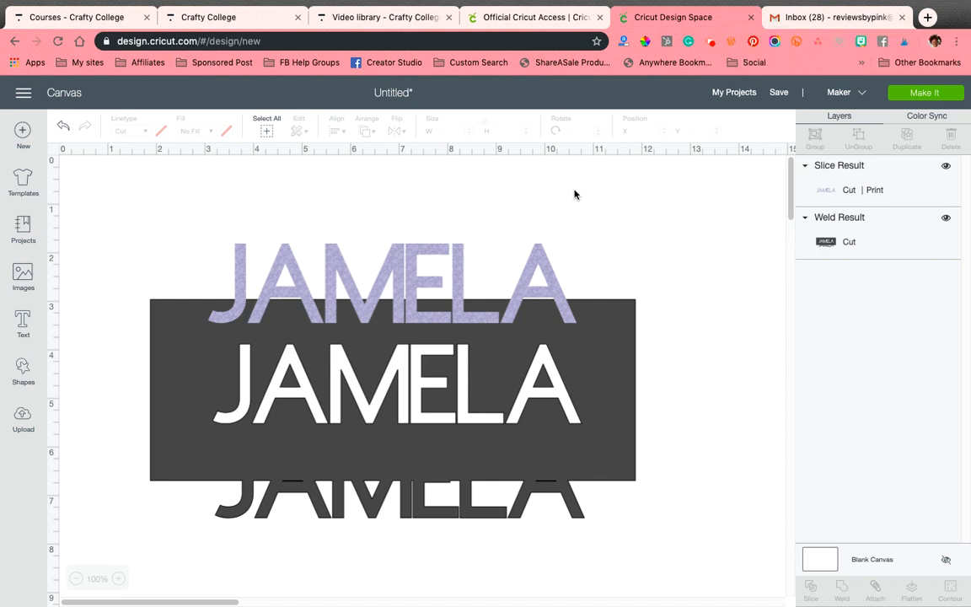
- Place the patterned letters over the rectangle's cut-out at about X 3.16, Y 3.90 and flatten them with the welded shape
drag(452, 280, 454, 382)
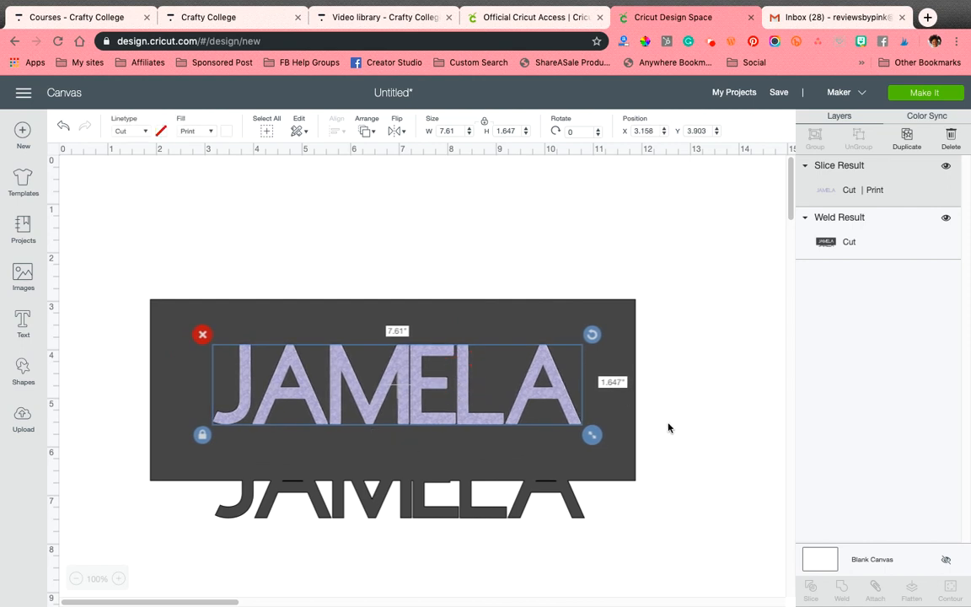
click(537, 268)
click(528, 265)
drag(528, 265, 583, 402)
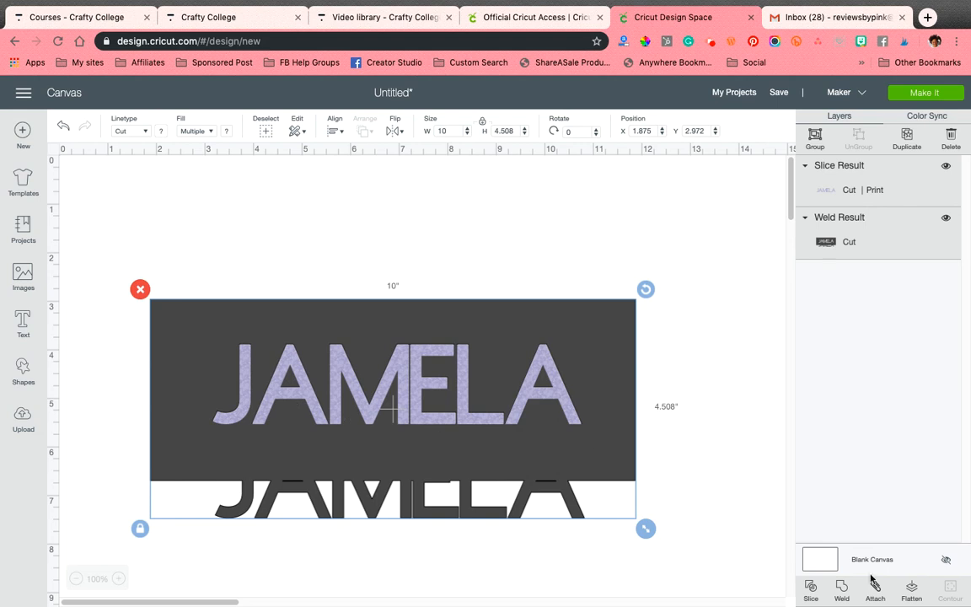
click(910, 587)
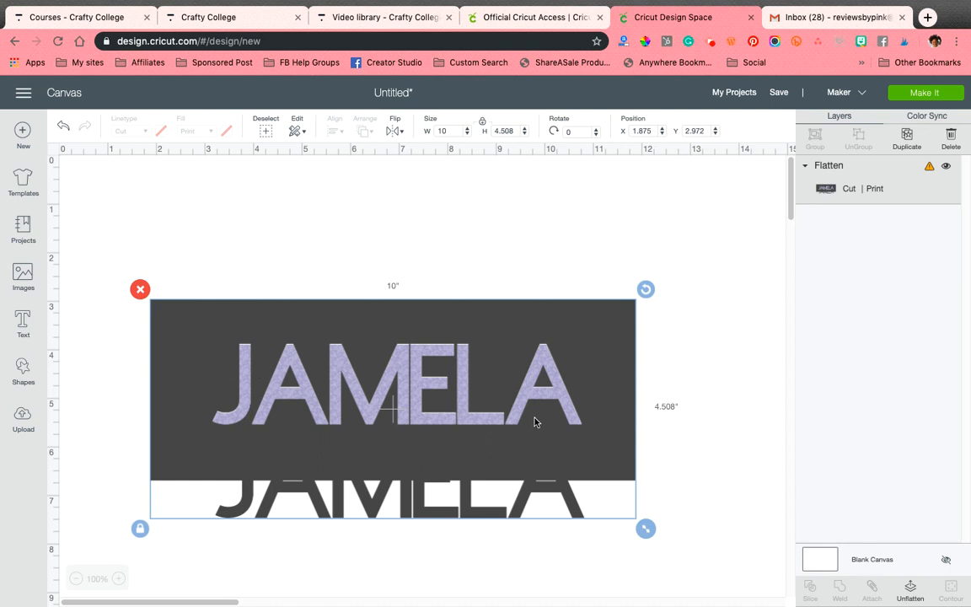
- Try to send the flattened design to the mat, and scale it down to about 6.6 by 2.97 inches
click(929, 99)
click(494, 390)
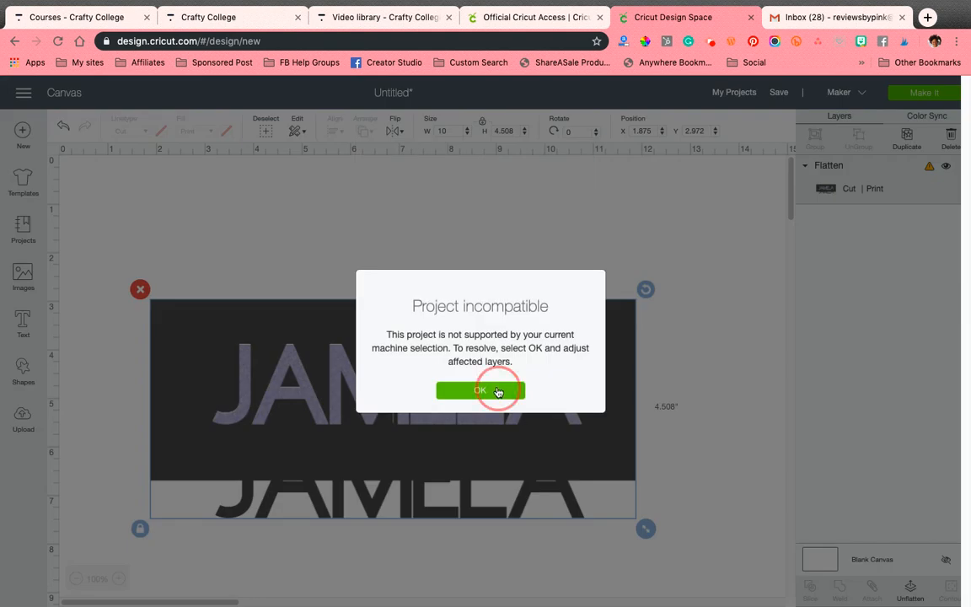
click(645, 529)
drag(645, 528, 482, 422)
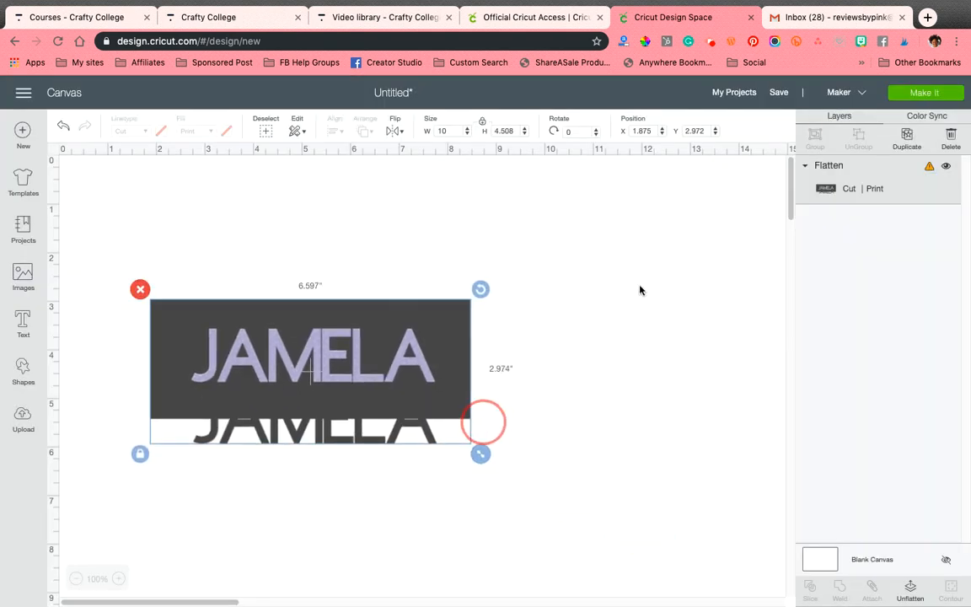
- Preview the resized flattened design on the mat and return to the canvas
click(924, 93)
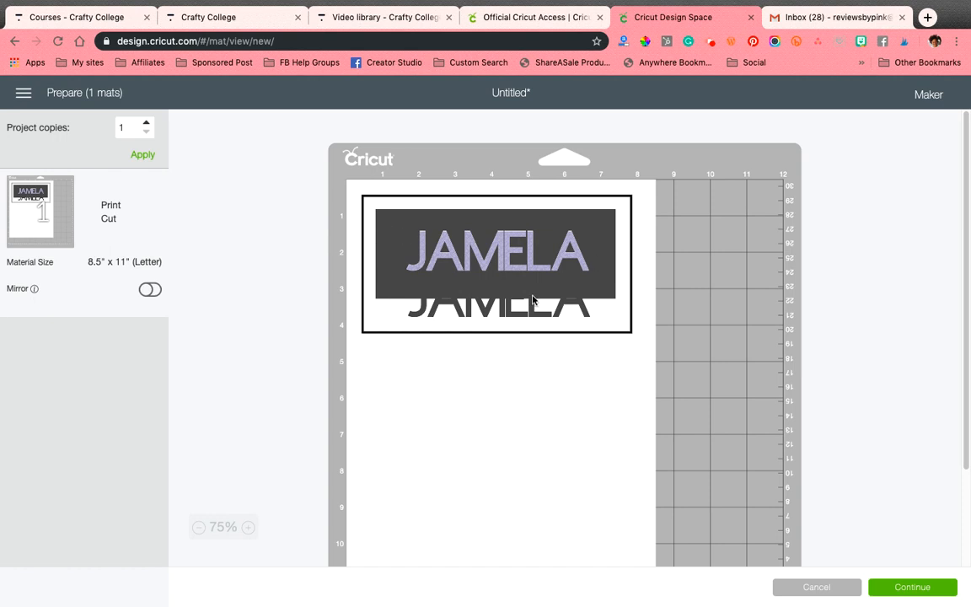
click(817, 588)
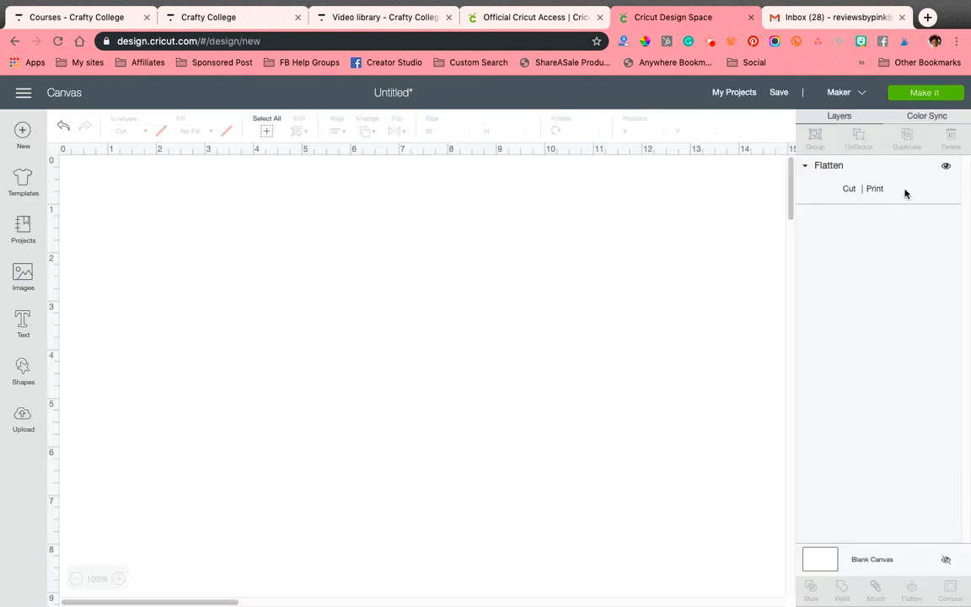
- Unflatten the design into separate layers and send it to the mat preview again
click(904, 187)
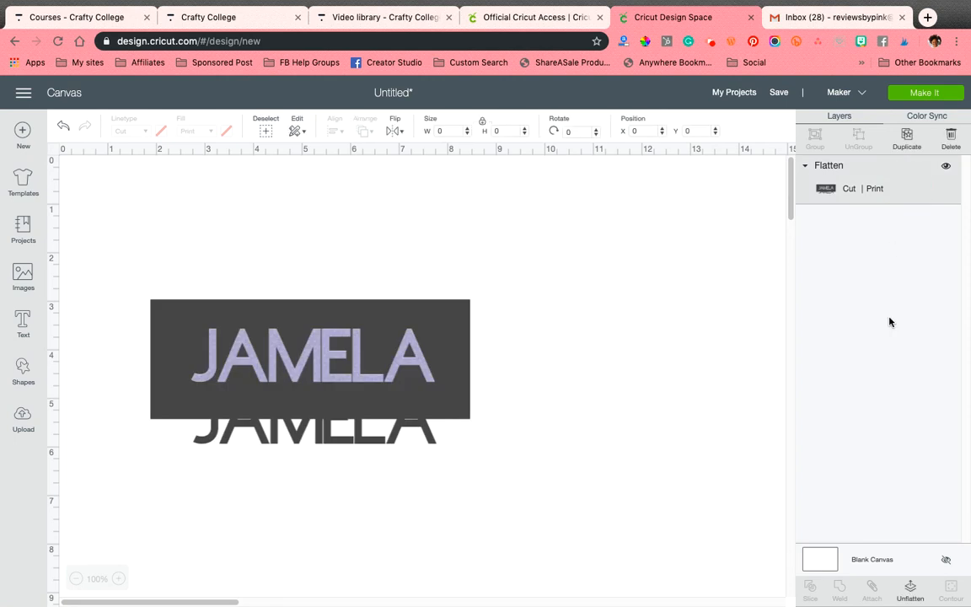
click(909, 589)
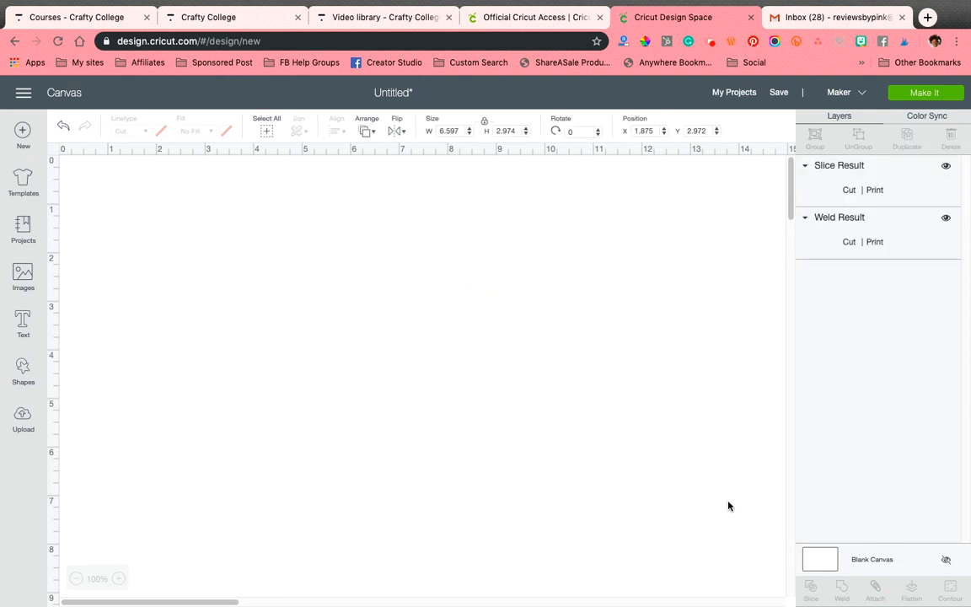
drag(345, 384, 379, 332)
click(925, 93)
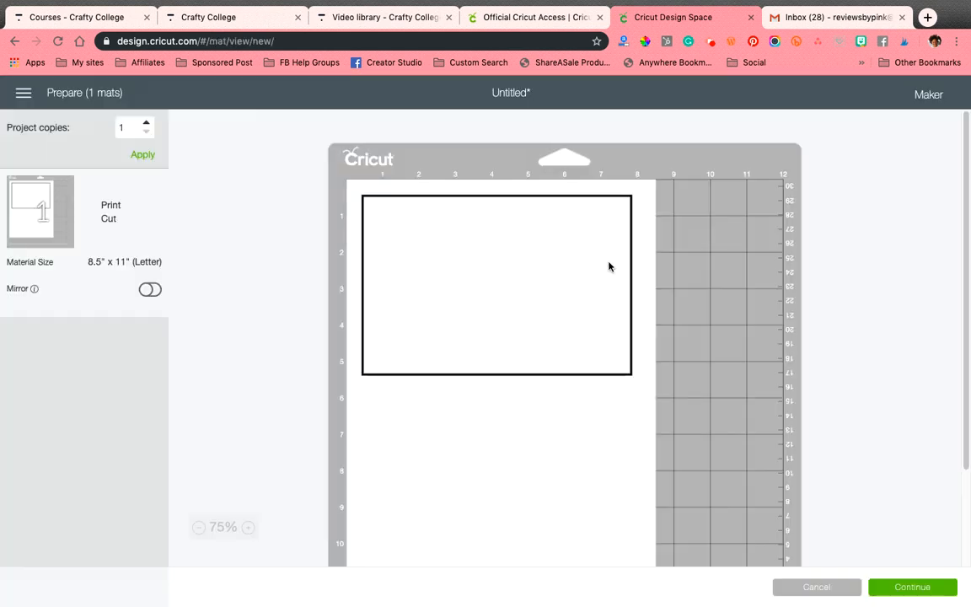
- Return to the canvas and set the welded shape's fill to No Fill so it is cut only
click(818, 587)
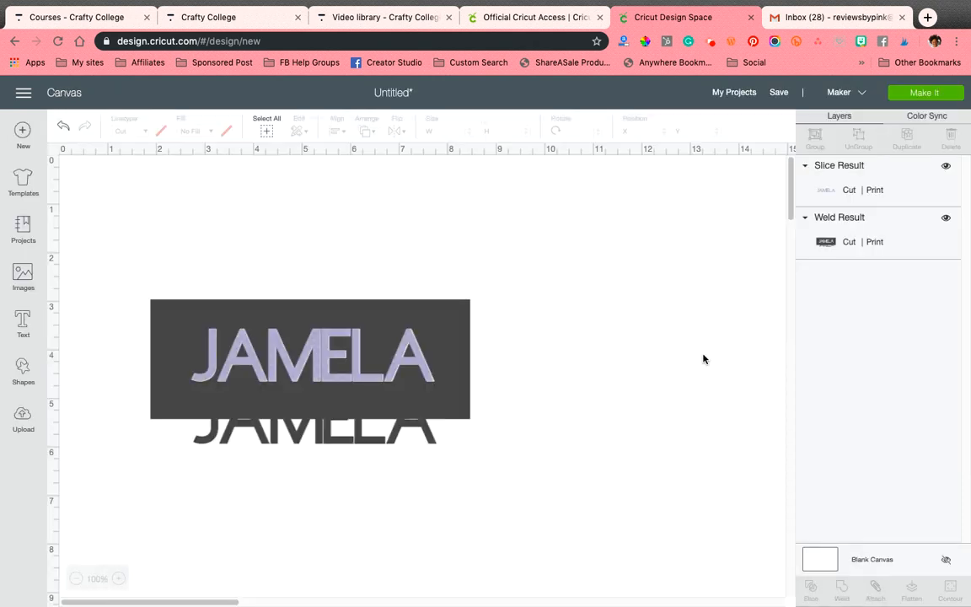
click(453, 329)
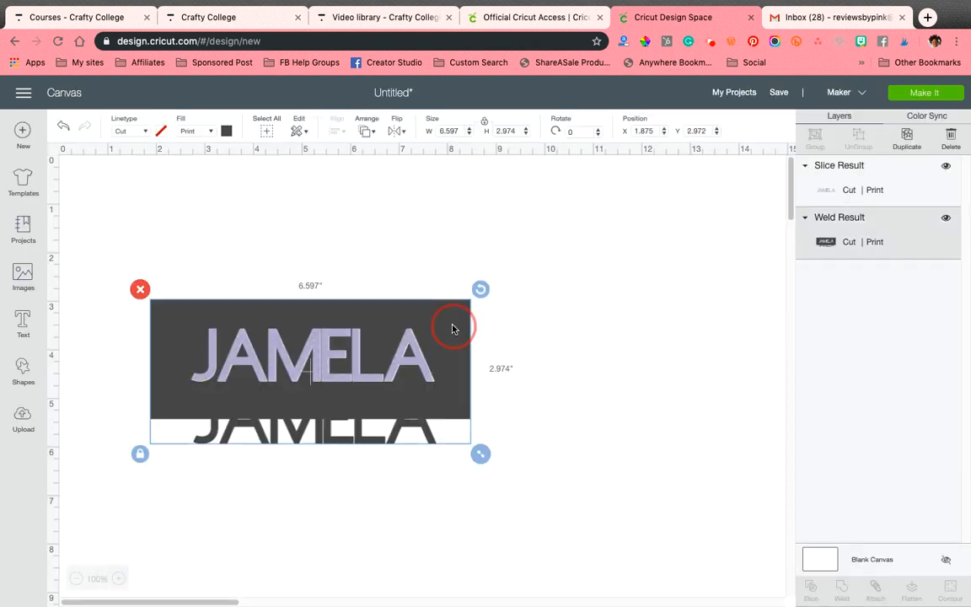
click(226, 131)
click(251, 192)
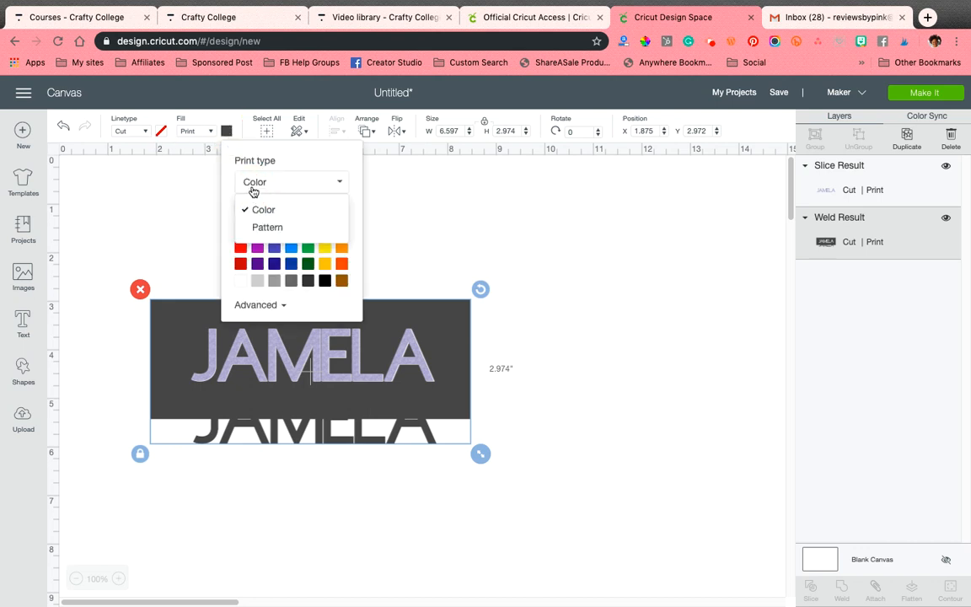
click(257, 177)
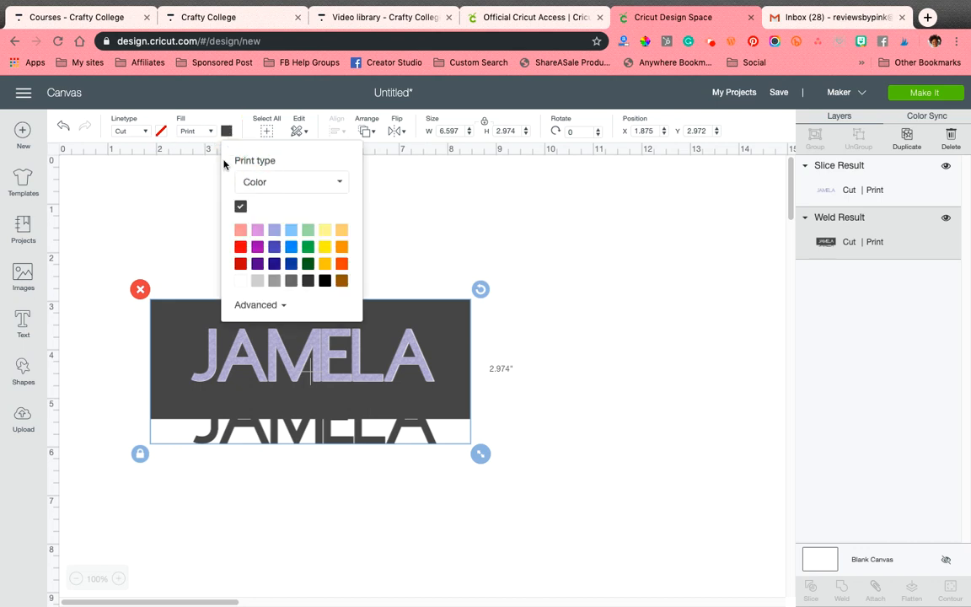
click(200, 132)
click(203, 152)
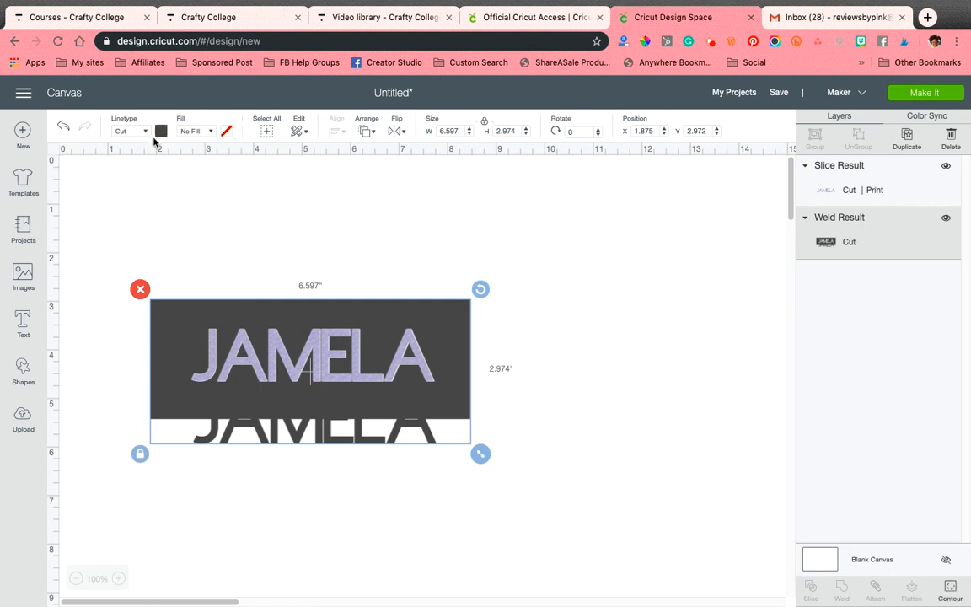
- Preview the print-then-cut mat and the separate cut mat, and return to the canvas
click(898, 100)
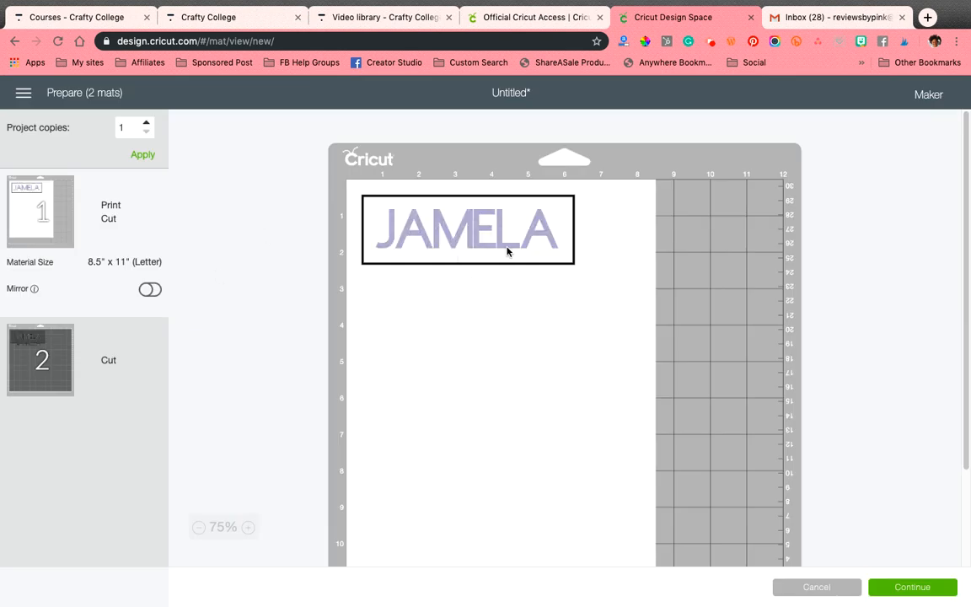
click(65, 359)
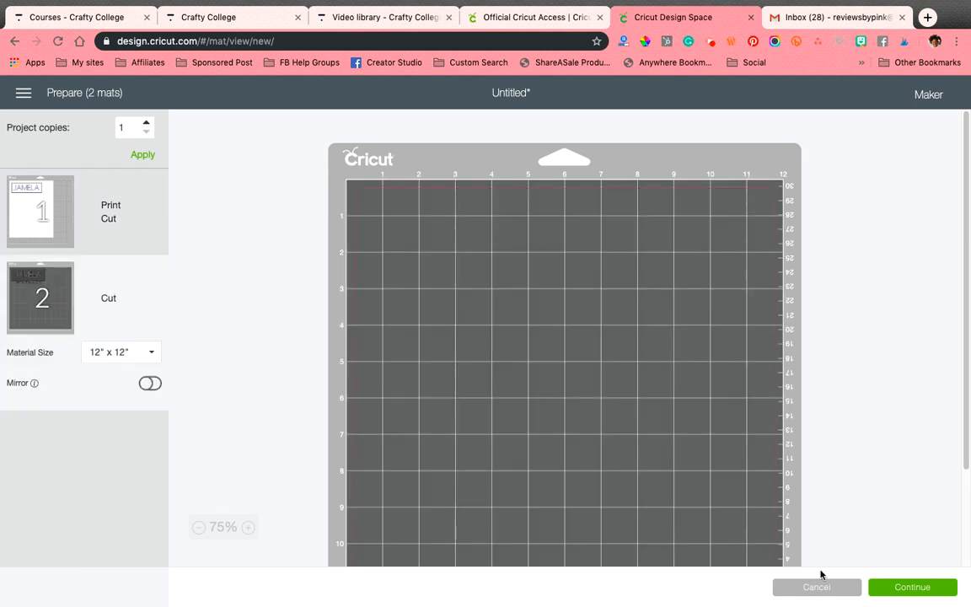
click(814, 587)
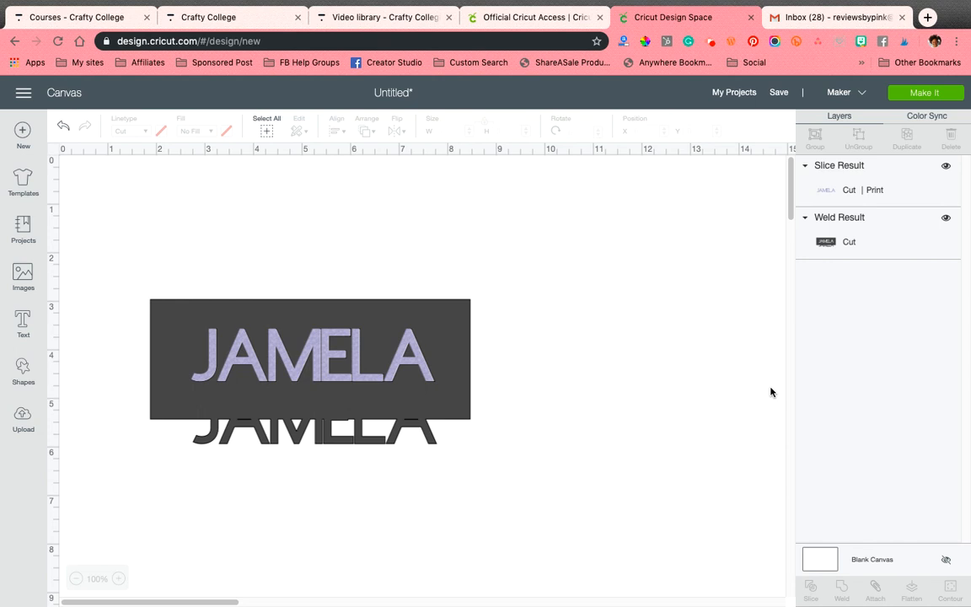
- Move the patterned letters to about X 5.78, Y 1.59 and the welded shape to about X 3.28, Y 4.10
click(455, 319)
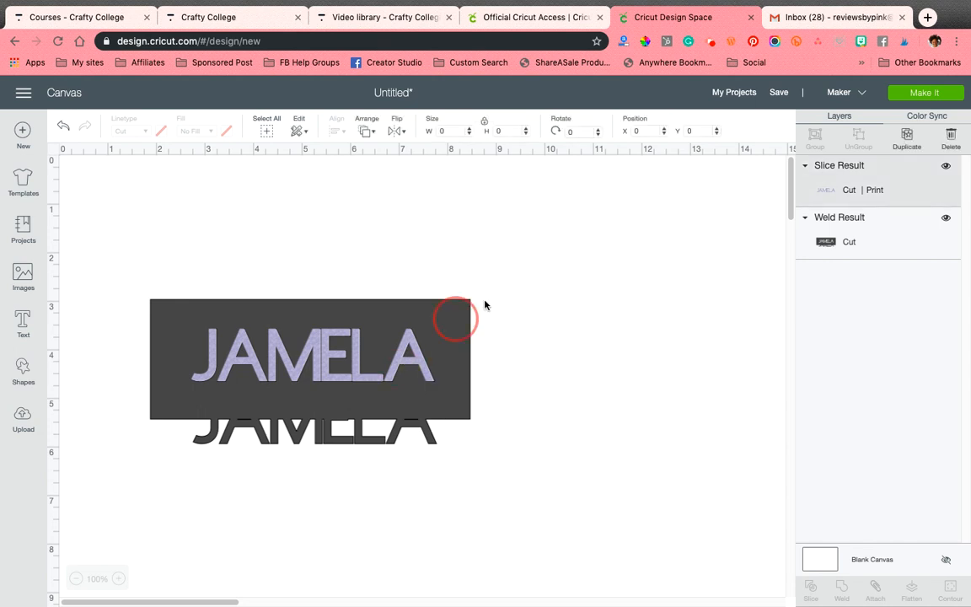
drag(411, 352, 558, 255)
click(349, 408)
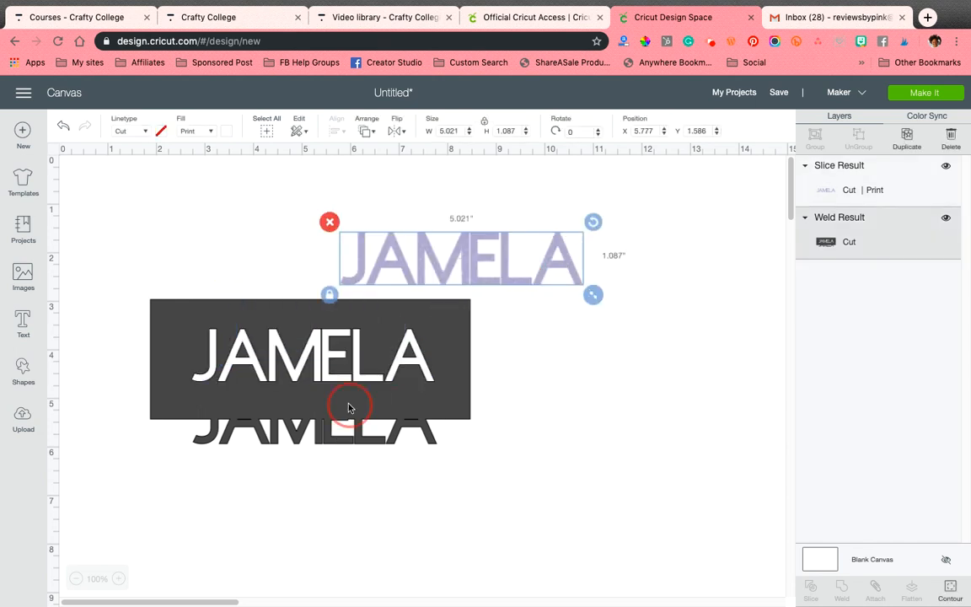
drag(413, 453, 437, 487)
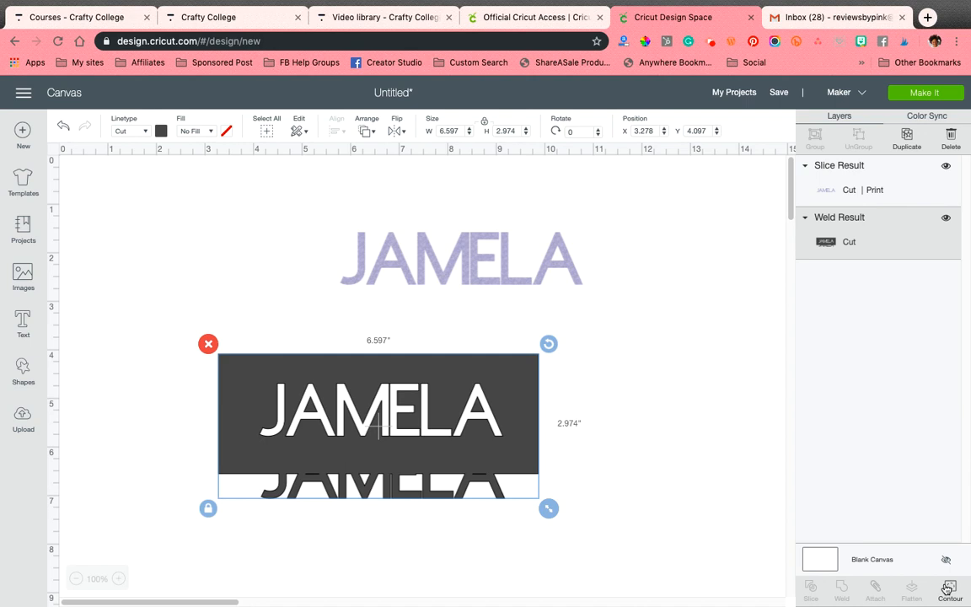
- Use Contour on the welded shape to hide every inner cut-out except the letter M
click(948, 588)
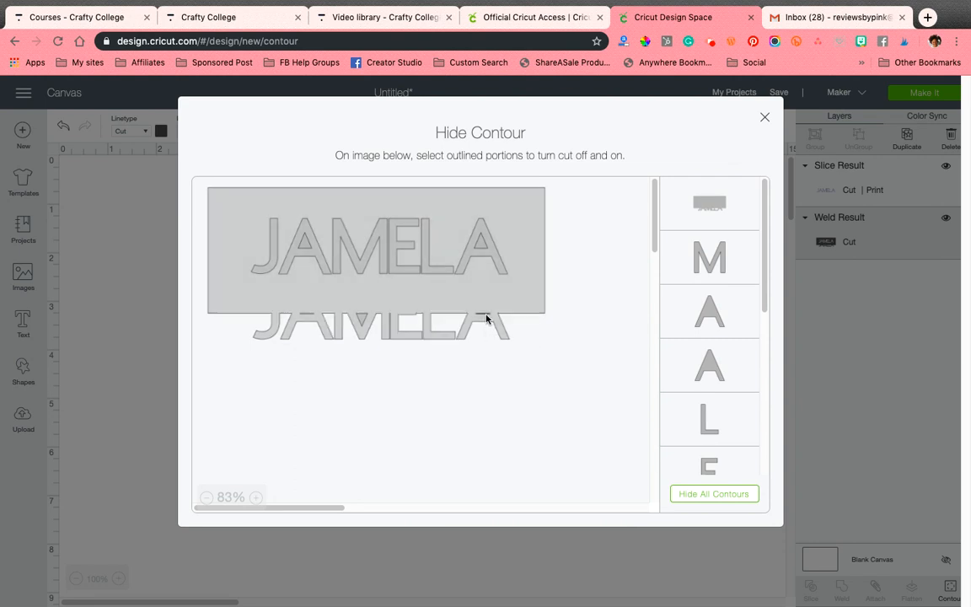
click(487, 318)
click(365, 320)
click(308, 315)
click(710, 258)
click(709, 314)
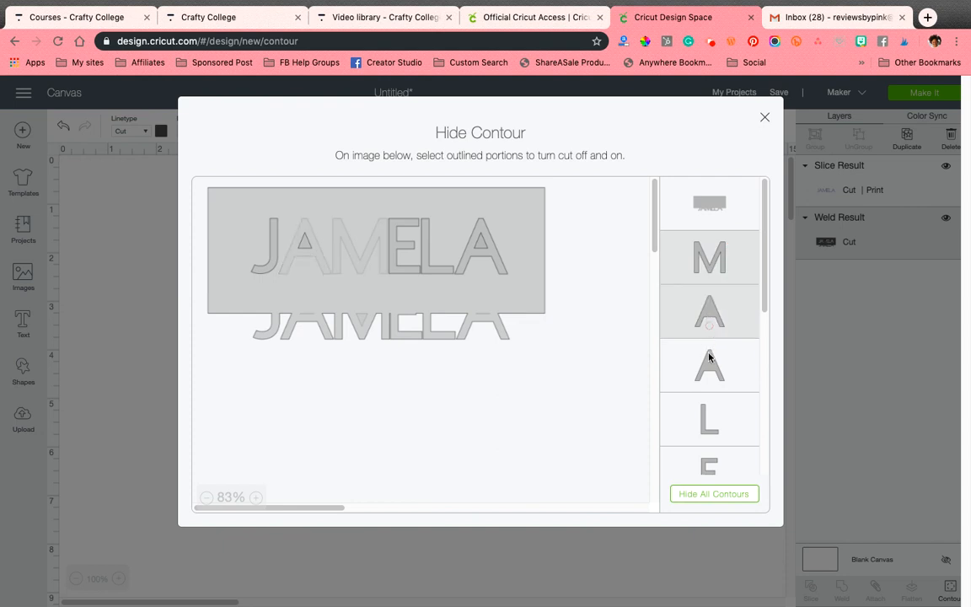
click(709, 365)
click(719, 499)
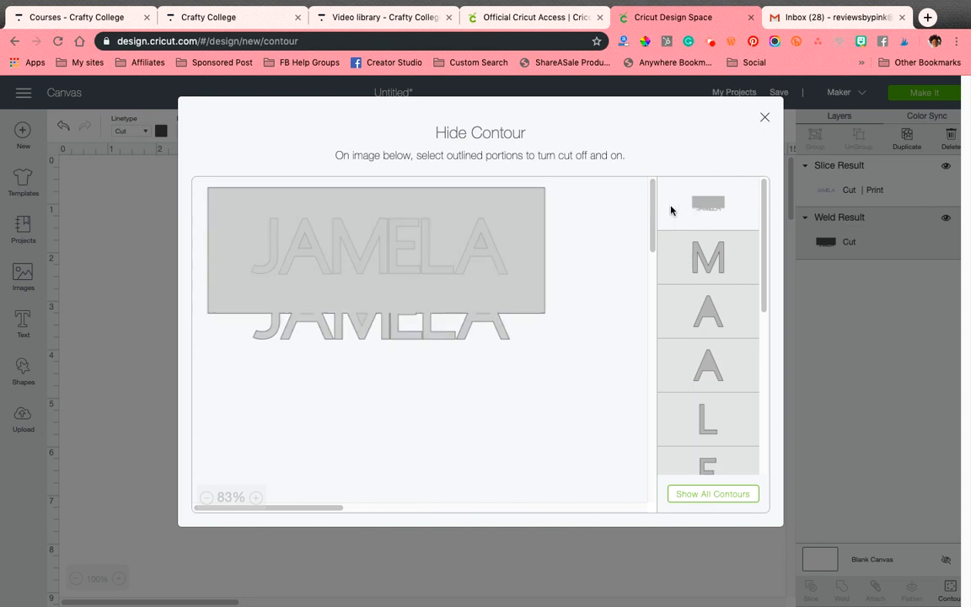
click(713, 273)
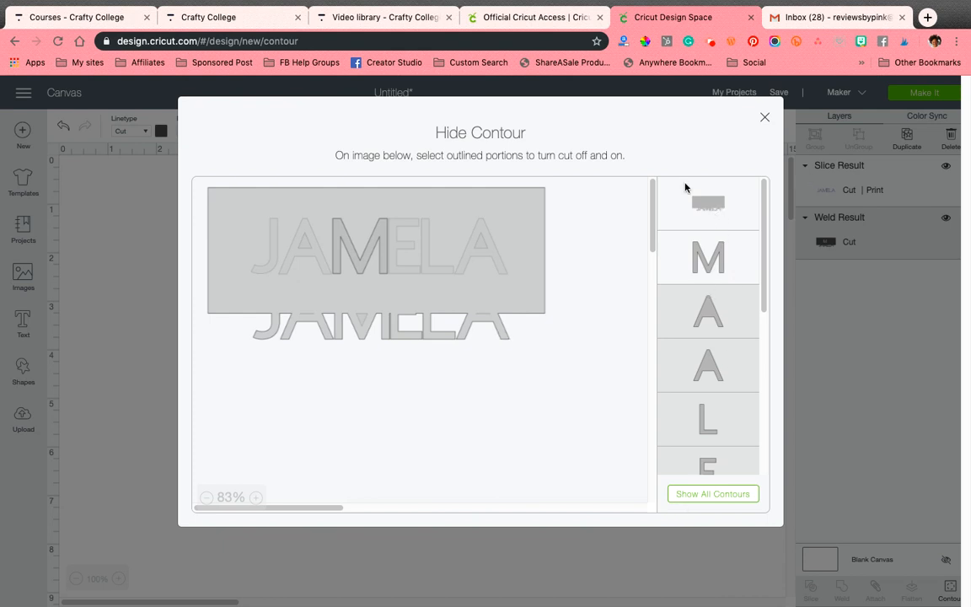
click(765, 118)
- Move the contoured shape below the patterned letters, to about X 4.44, Y 4.74
click(488, 477)
drag(494, 411, 486, 337)
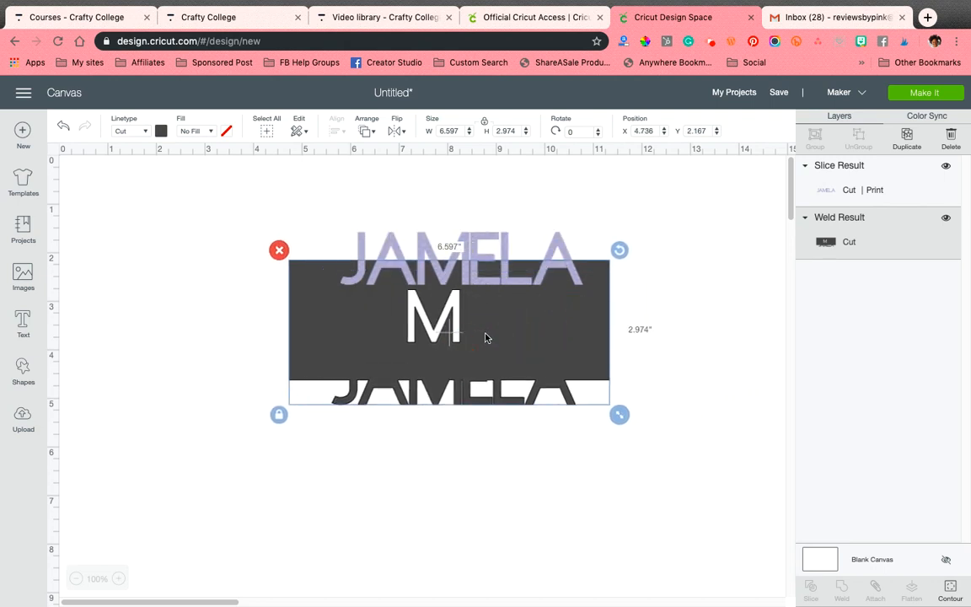
drag(487, 320, 475, 440)
- Delete the contoured shape and the patterned letters to clear the canvas
click(490, 281)
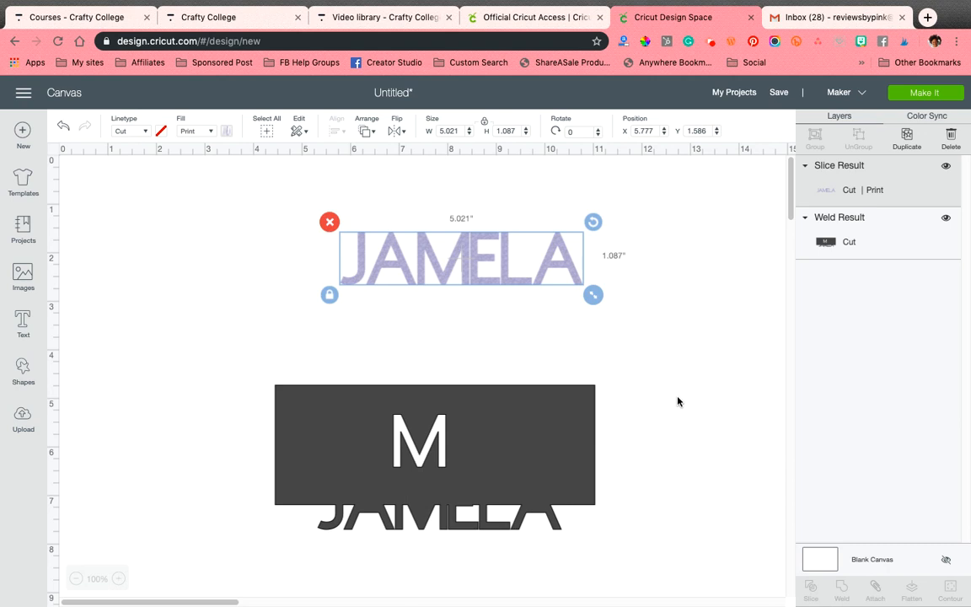
click(522, 461)
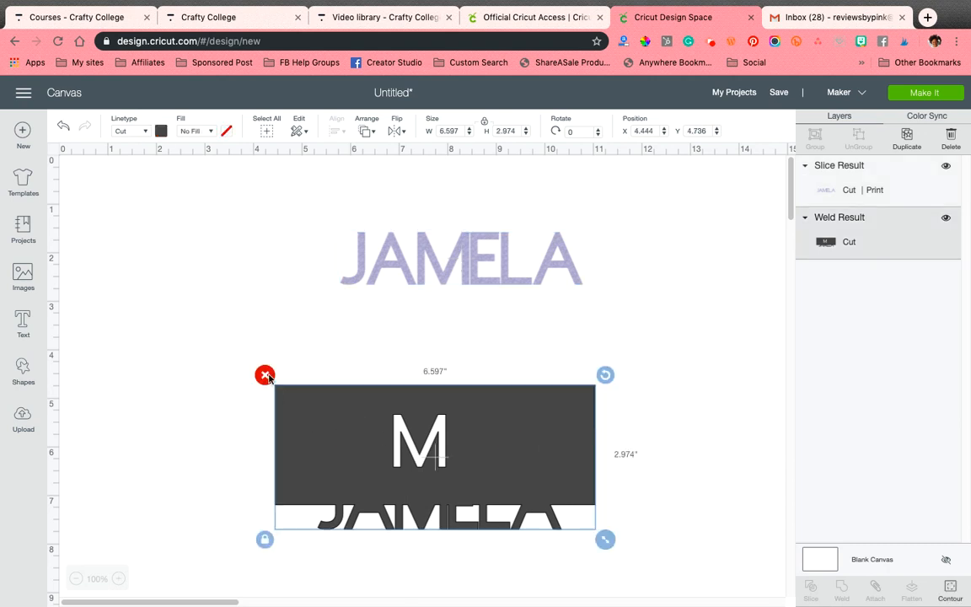
click(265, 375)
click(369, 254)
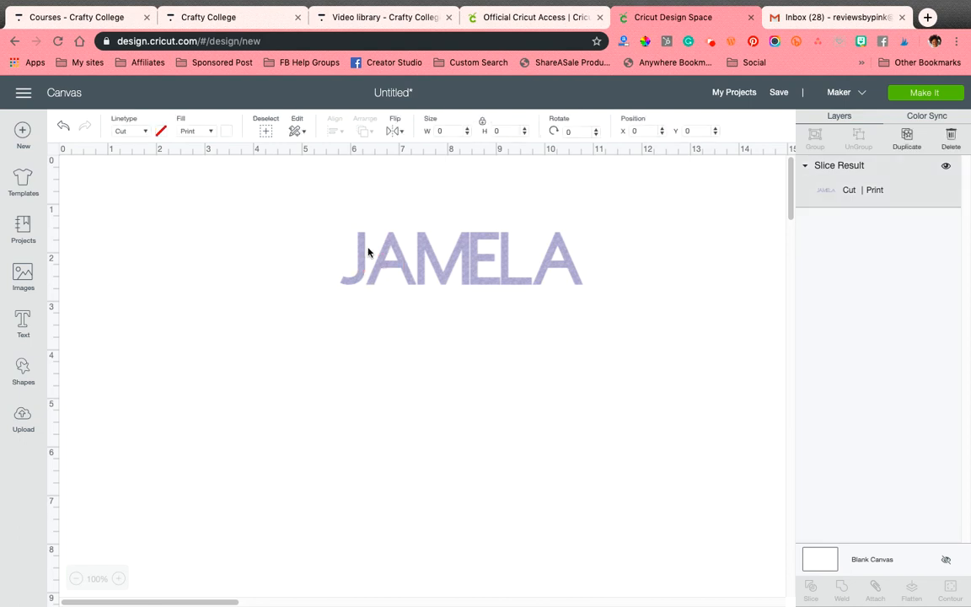
click(330, 221)
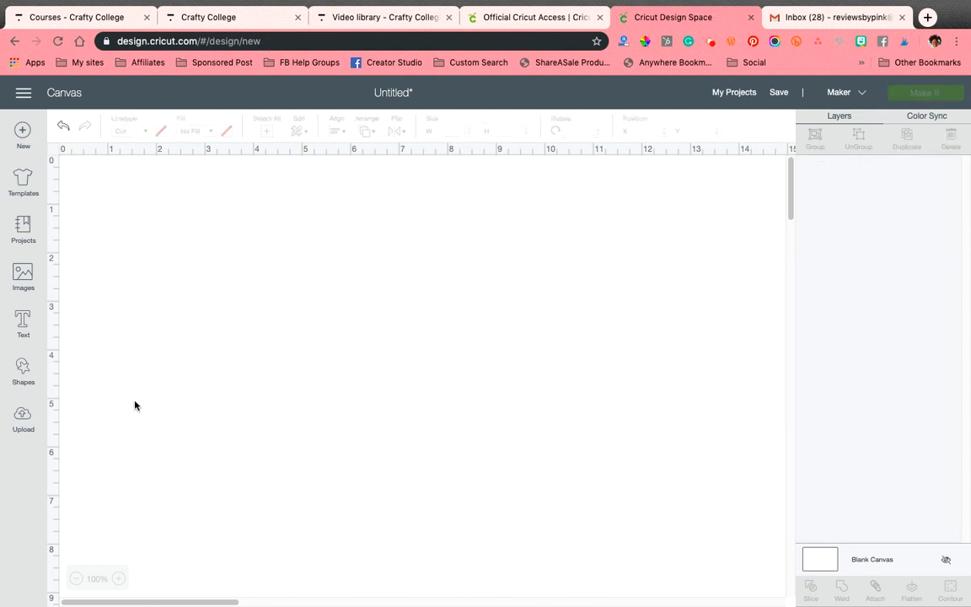
- Search the image library for "apple"
click(23, 367)
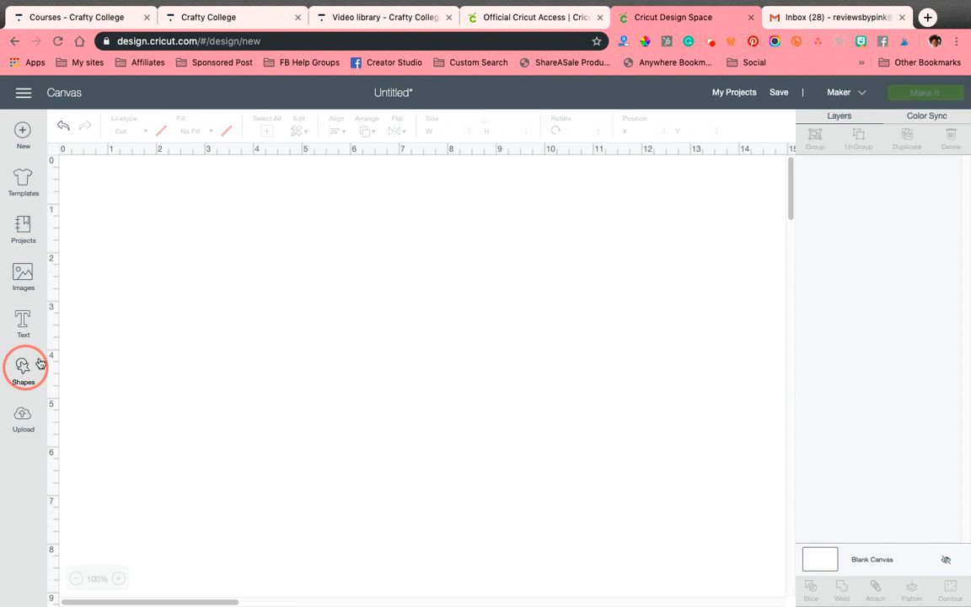
click(22, 274)
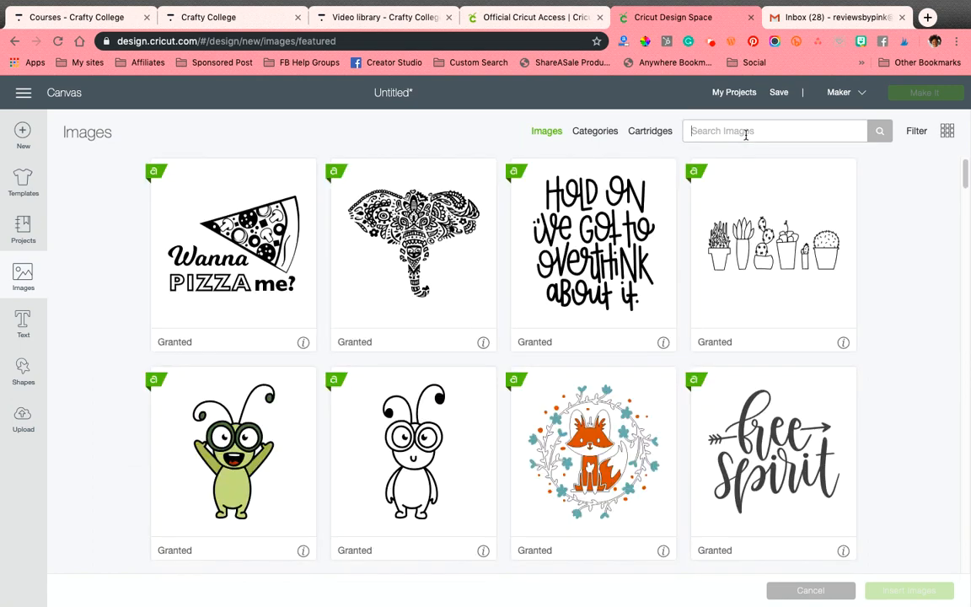
click(746, 134)
text(apple)
key(Return)
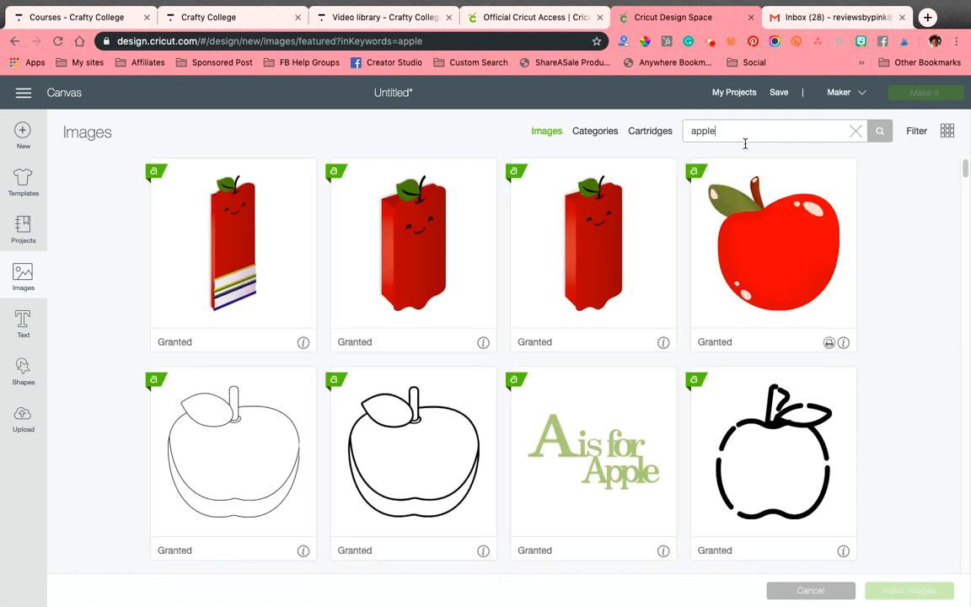
- Insert the solid red apple with two leaves and a stem, and enlarge it to about 5.42 by 7.5 inches
scroll(652, 459, down, 3)
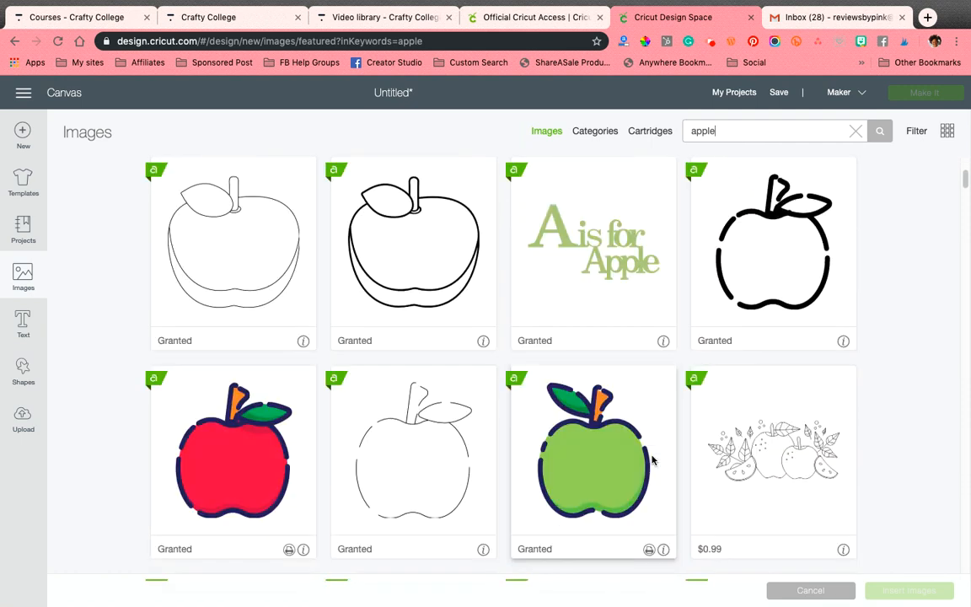
scroll(651, 460, down, 10)
scroll(652, 459, down, 1)
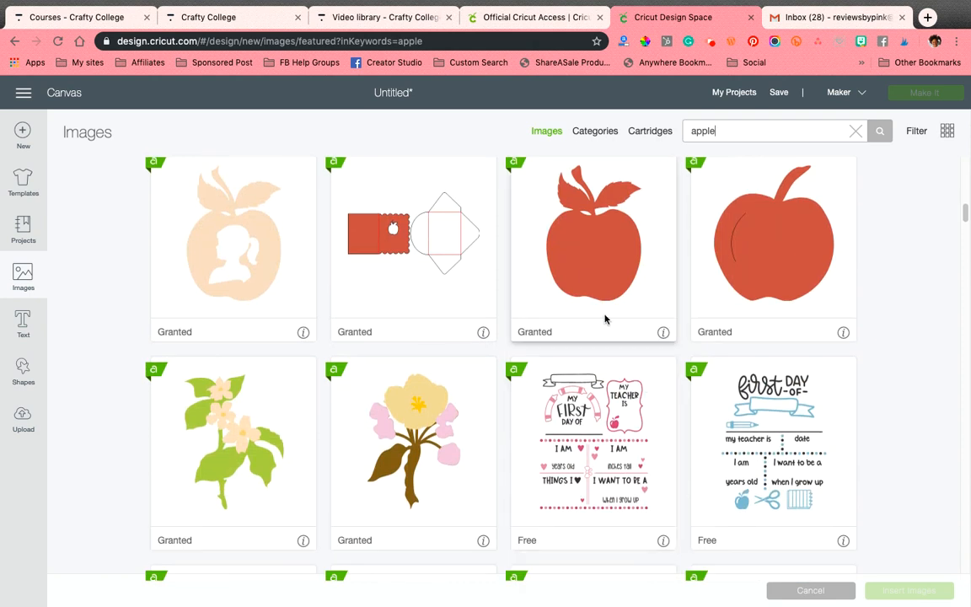
click(612, 337)
click(893, 590)
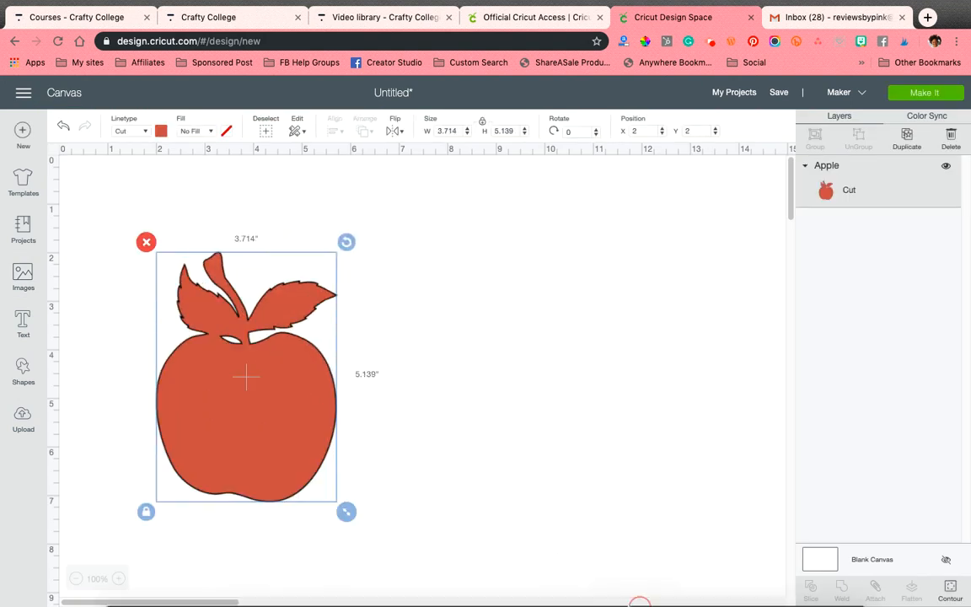
drag(266, 430, 264, 338)
drag(436, 513, 506, 556)
- Add a text object containing the person's first name in capitals
click(31, 322)
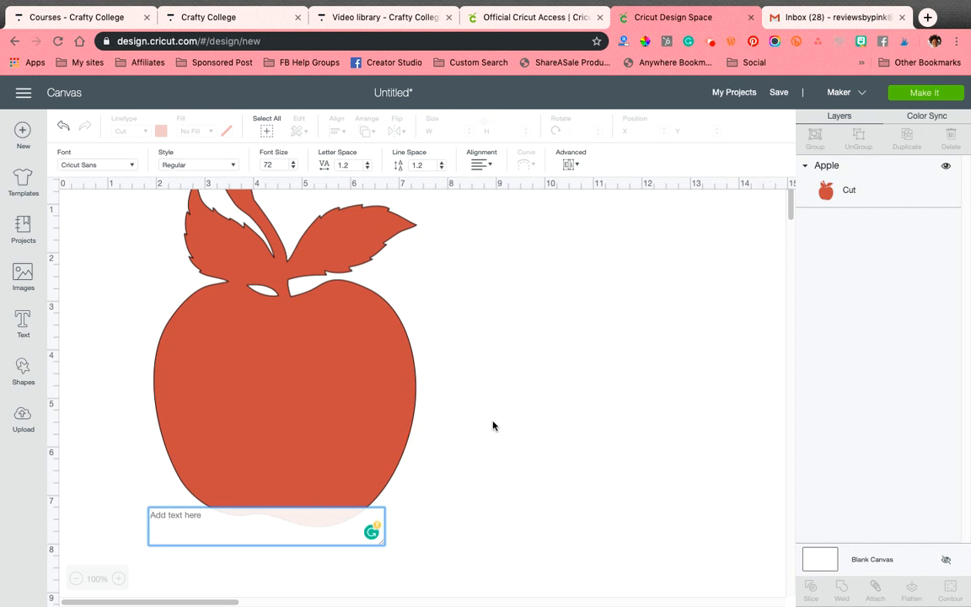
text(JAM)
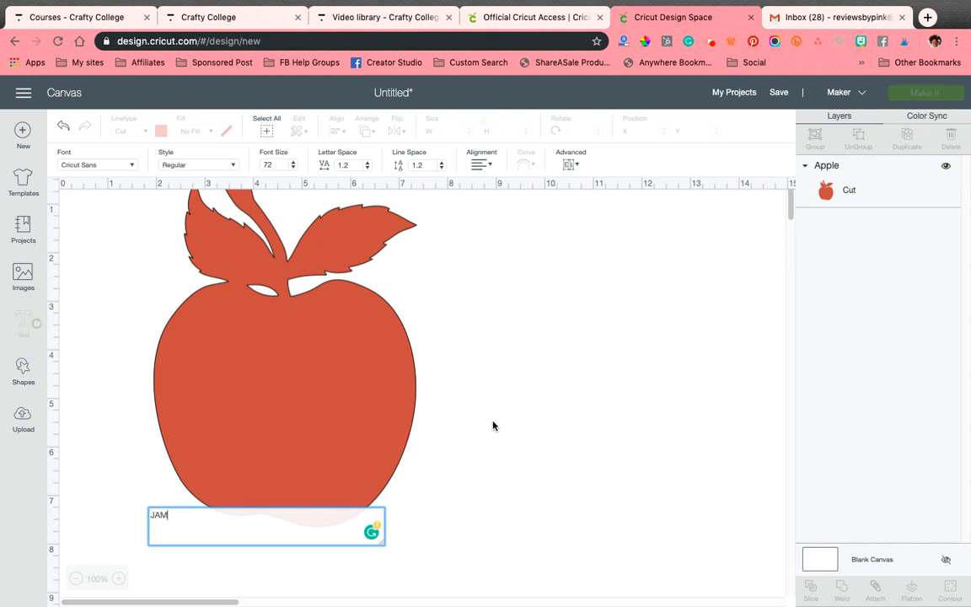
text(ELA)
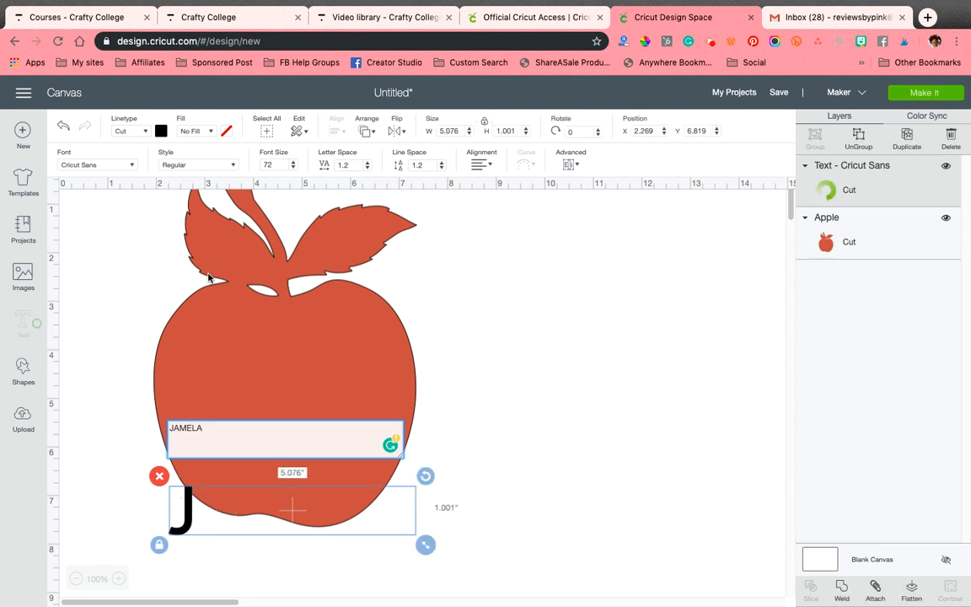
- Set the name text's font to A Frightful Affair and its letter space to 0.2
click(131, 166)
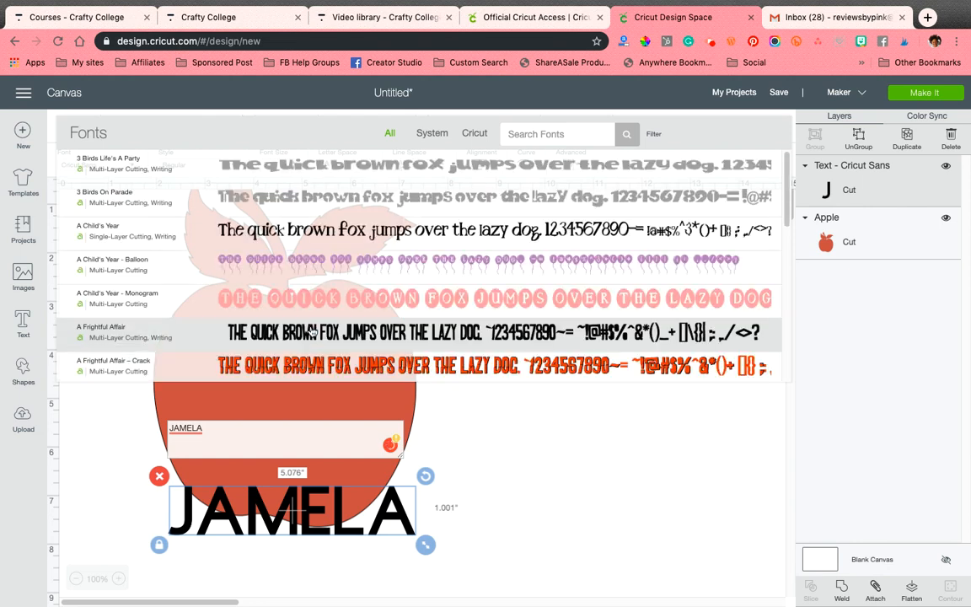
click(312, 333)
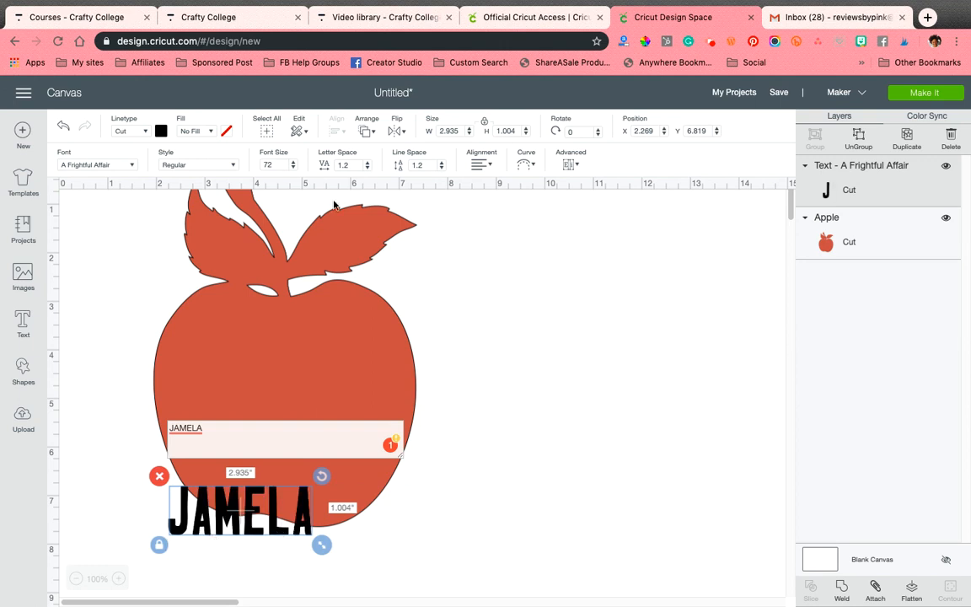
drag(342, 165, 322, 165)
text(0)
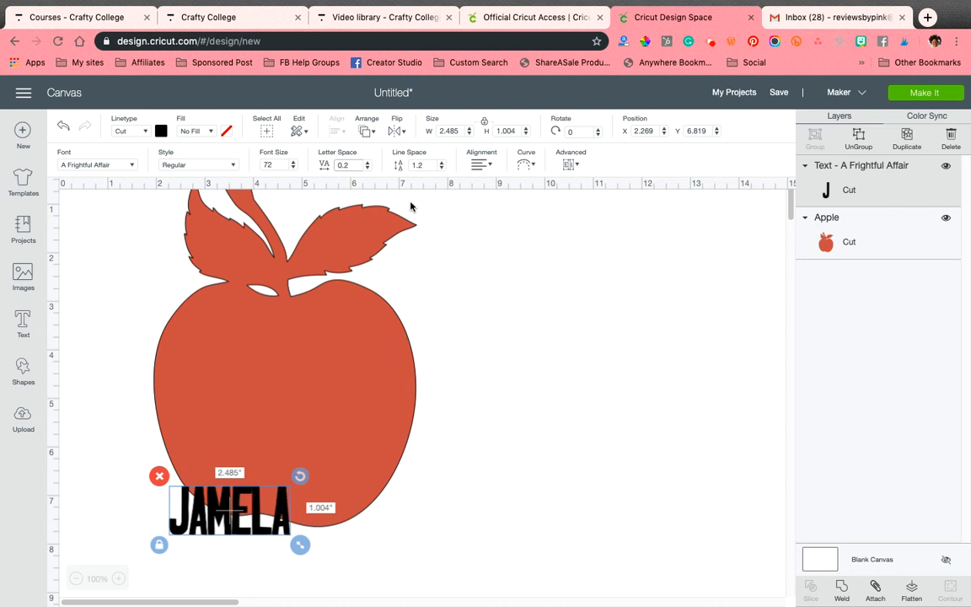
- Move the name text up onto the apple's body, unlock its proportions and stretch it to about 4.4 inches tall across the apple
click(486, 125)
scroll(184, 554, down, 1)
click(160, 537)
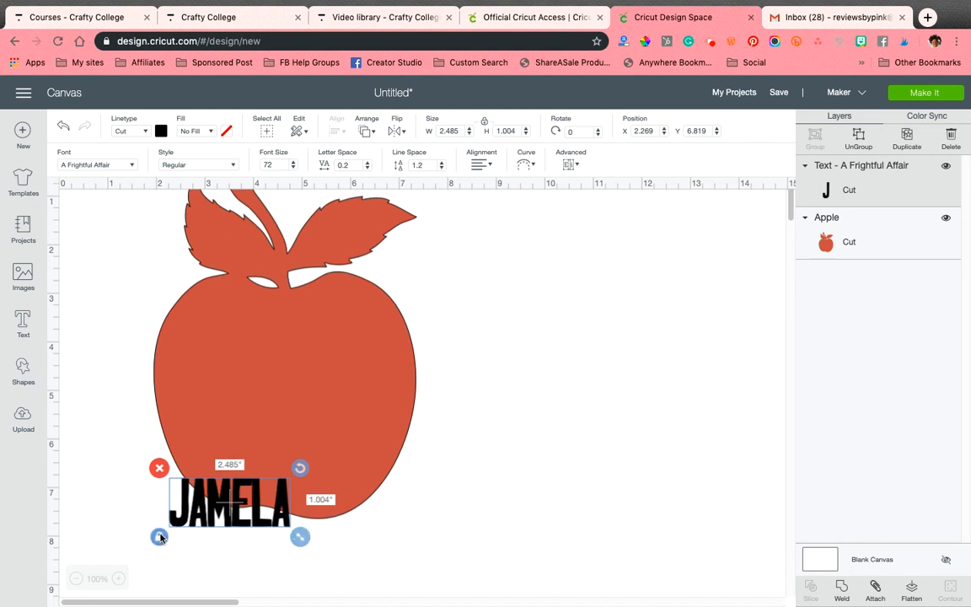
drag(184, 524, 185, 336)
click(177, 333)
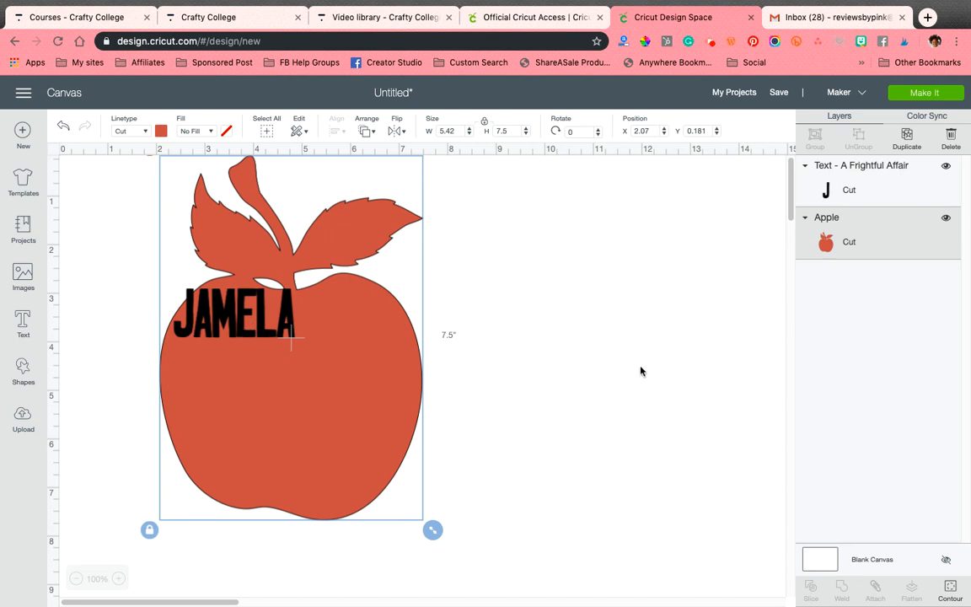
click(247, 318)
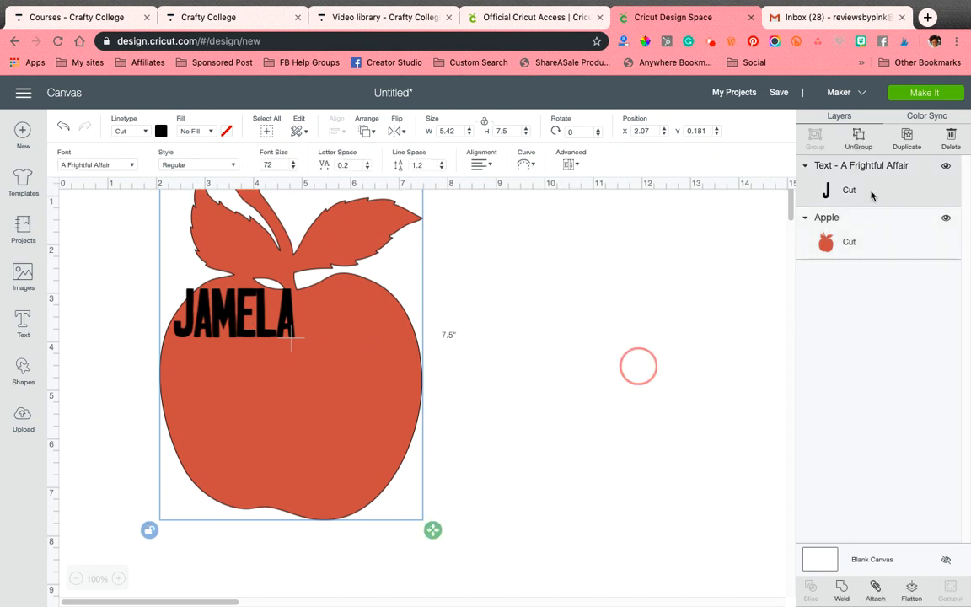
click(871, 192)
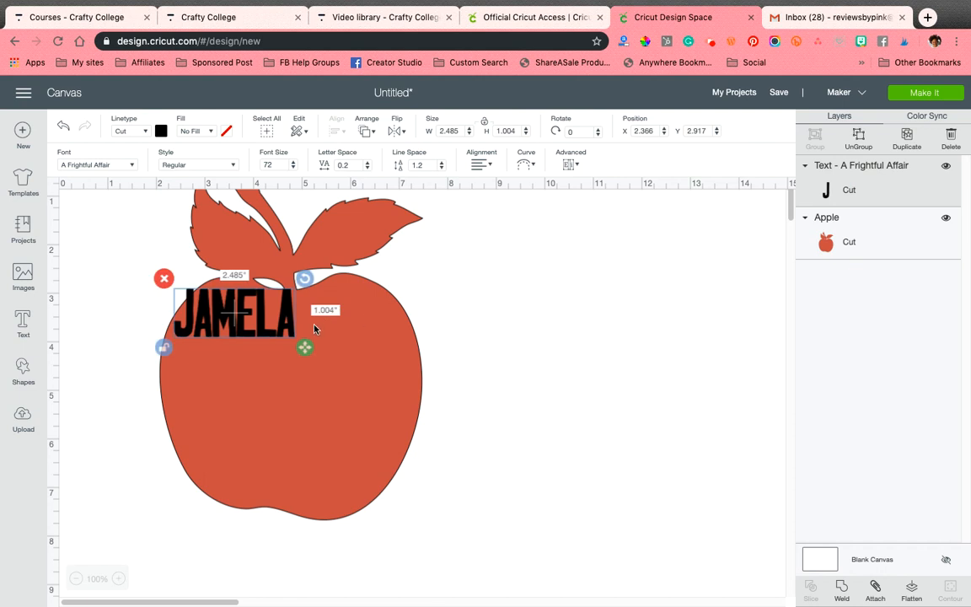
drag(305, 345, 415, 516)
- Try slicing the stretched name out of the apple and moving the resulting pieces apart
drag(533, 544, 287, 433)
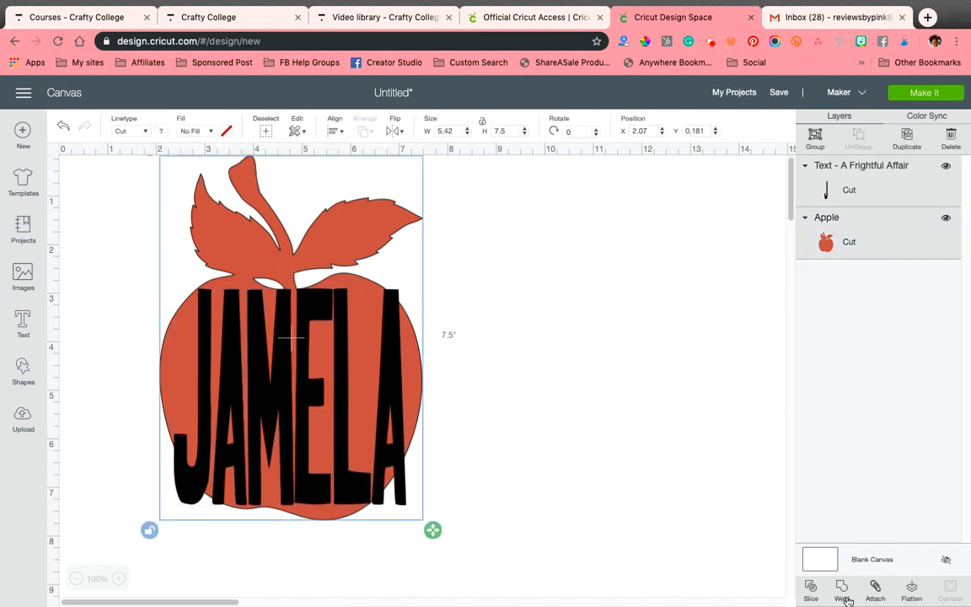
click(815, 596)
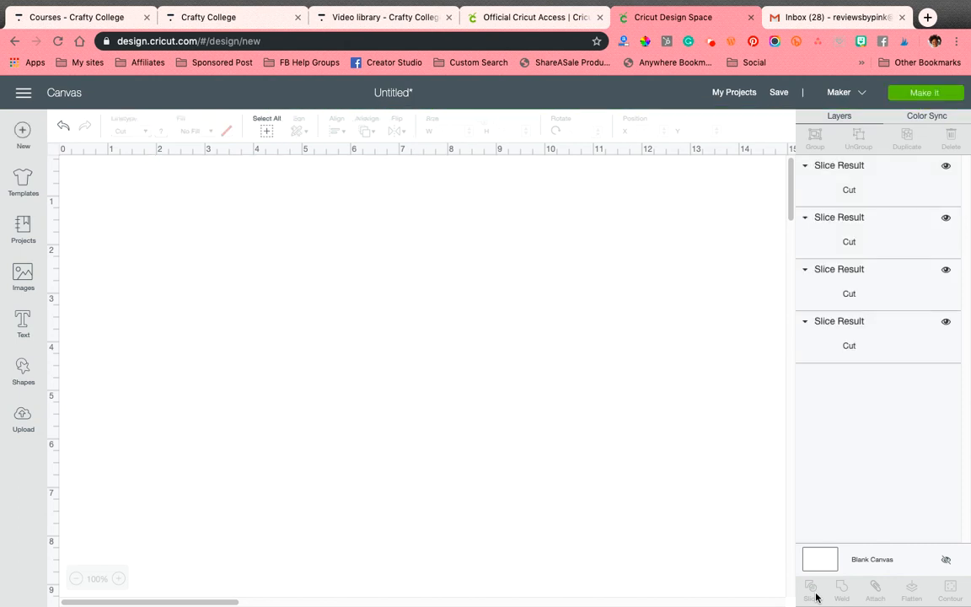
drag(358, 407, 678, 310)
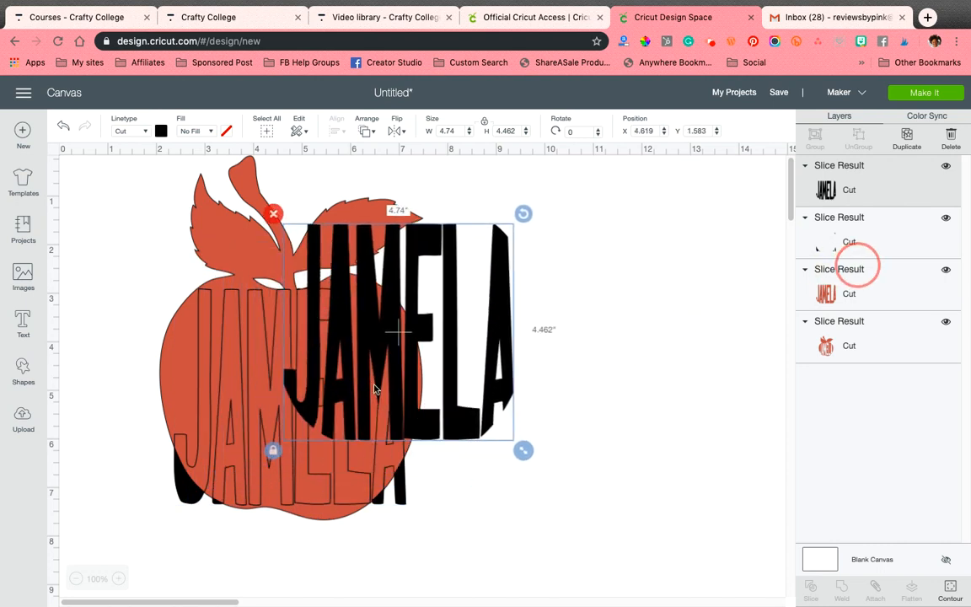
drag(520, 364, 523, 363)
drag(382, 388, 600, 344)
drag(407, 500, 558, 512)
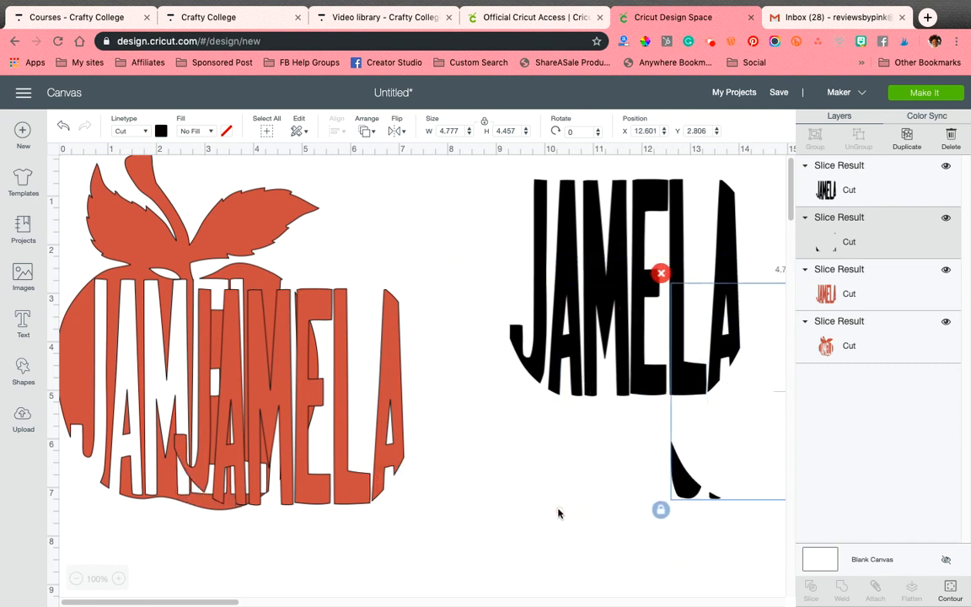
drag(363, 491, 631, 496)
drag(320, 444, 353, 427)
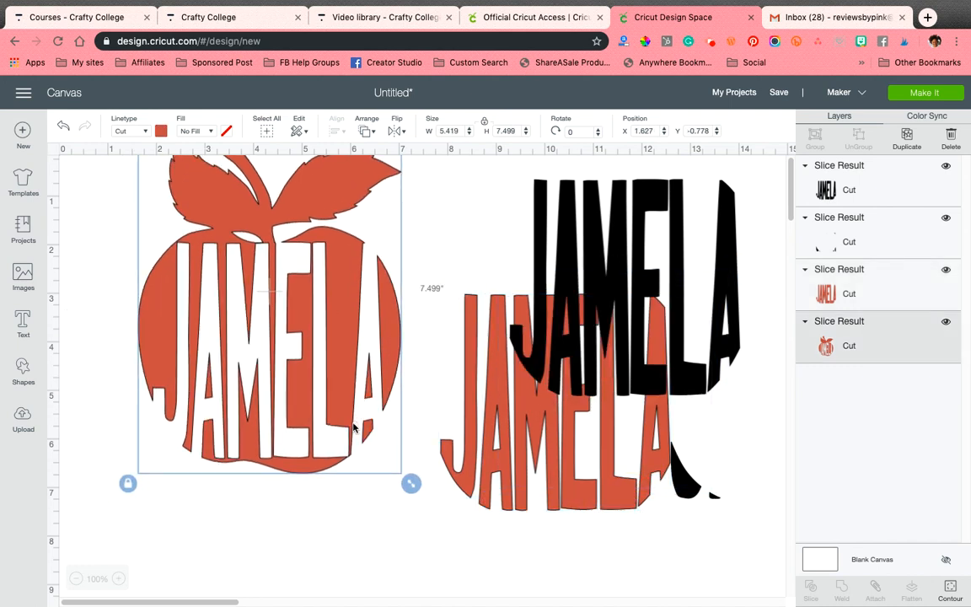
drag(383, 337, 383, 374)
mouse_move(175, 561)
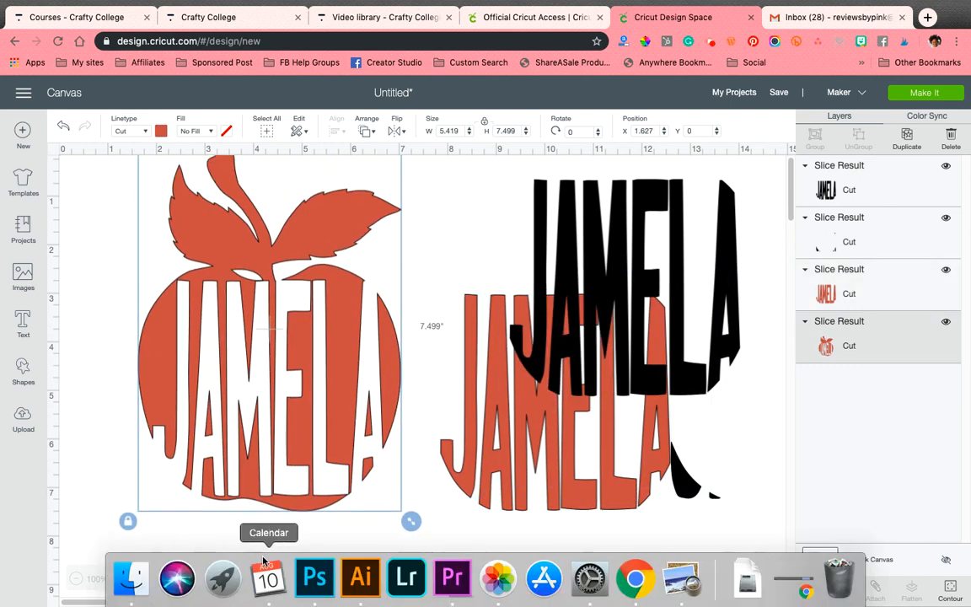
- Undo the piece moves and the slice of the name and apple
key(super+z)
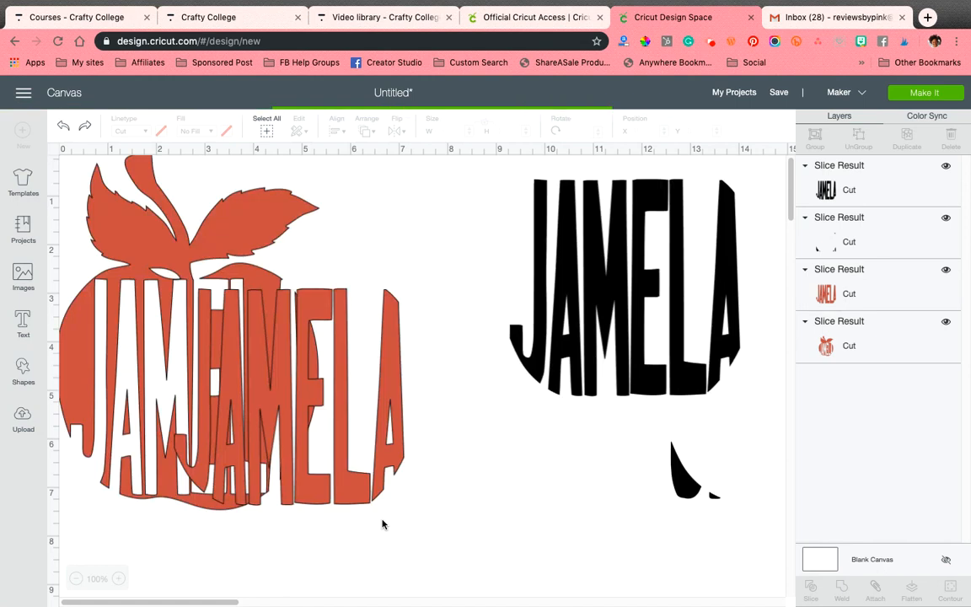
key(super+z)
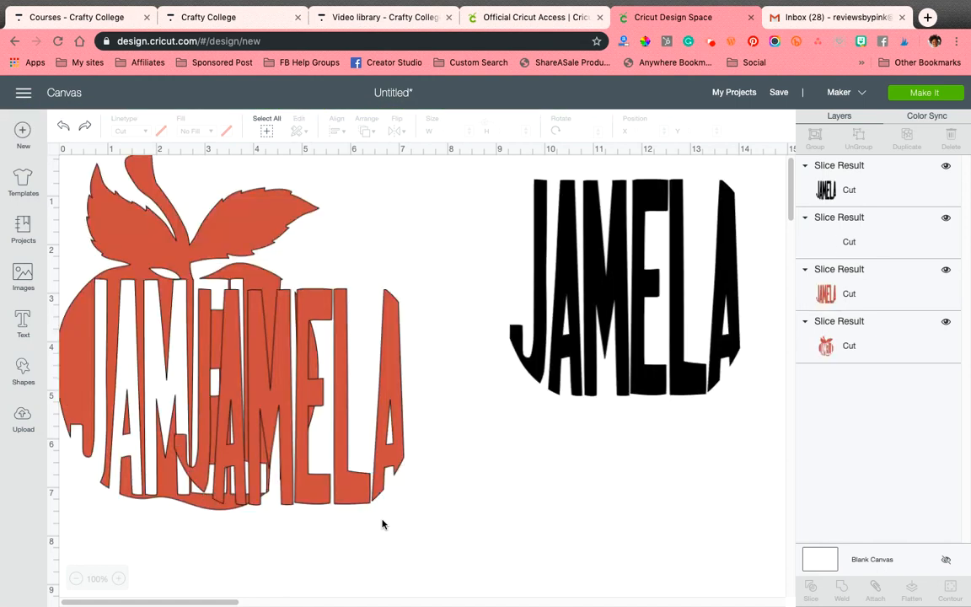
key(super+z)
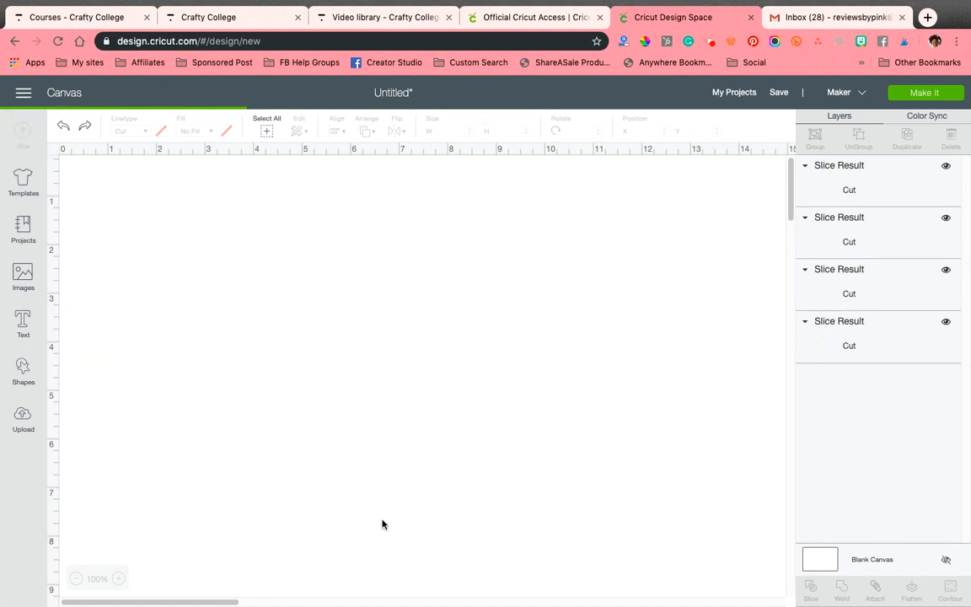
key(super+z)
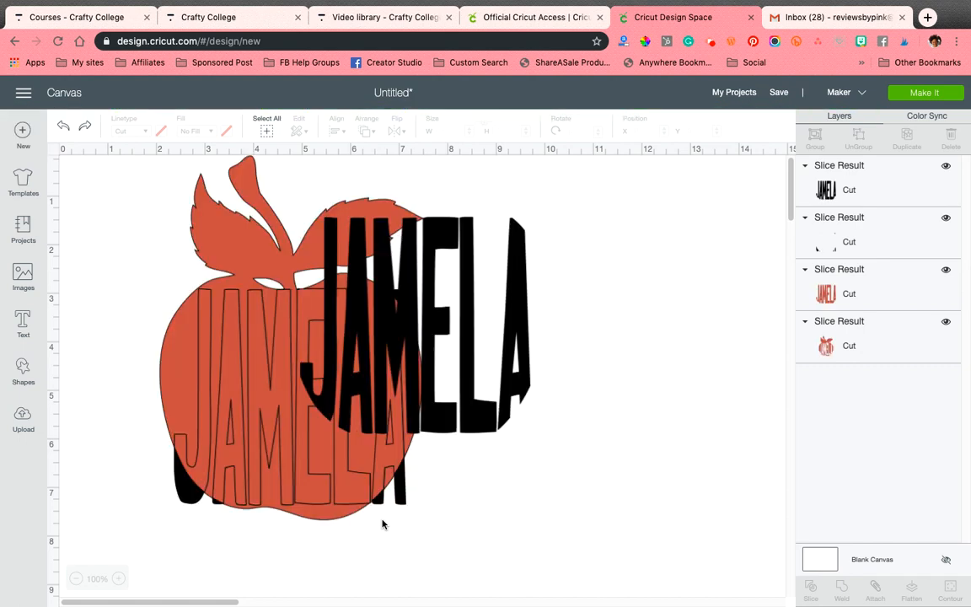
key(super+z)
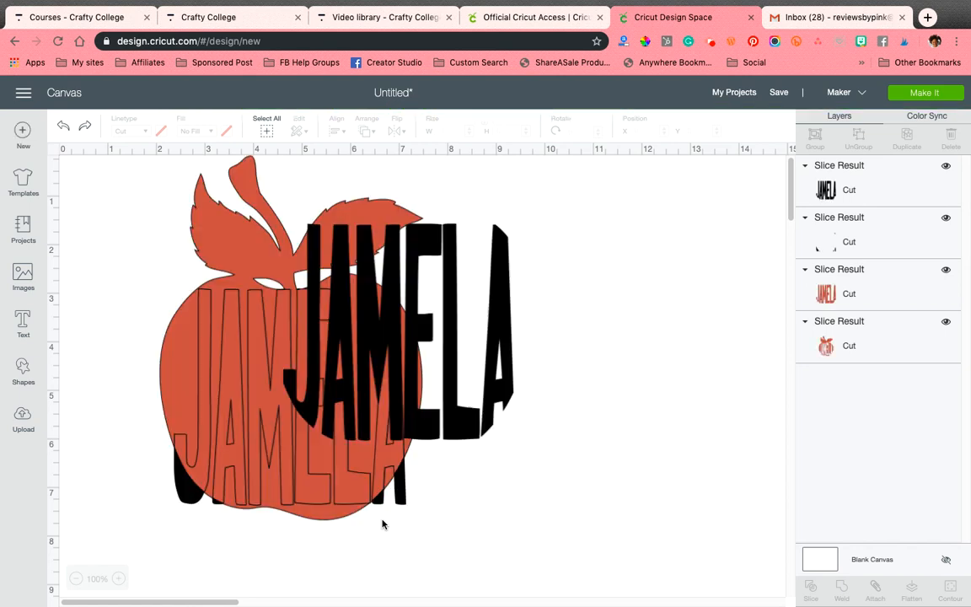
key(super+z)
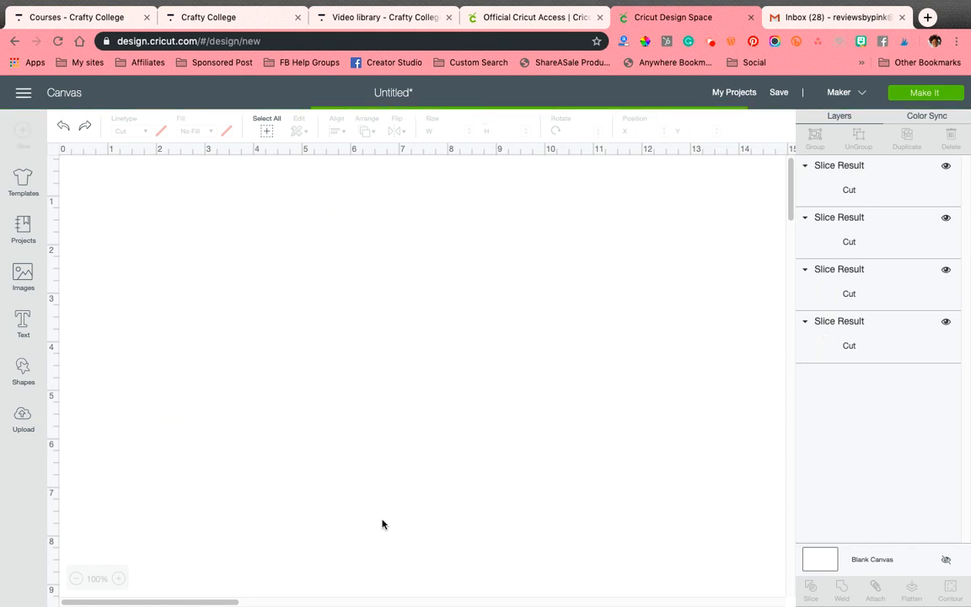
key(super+z)
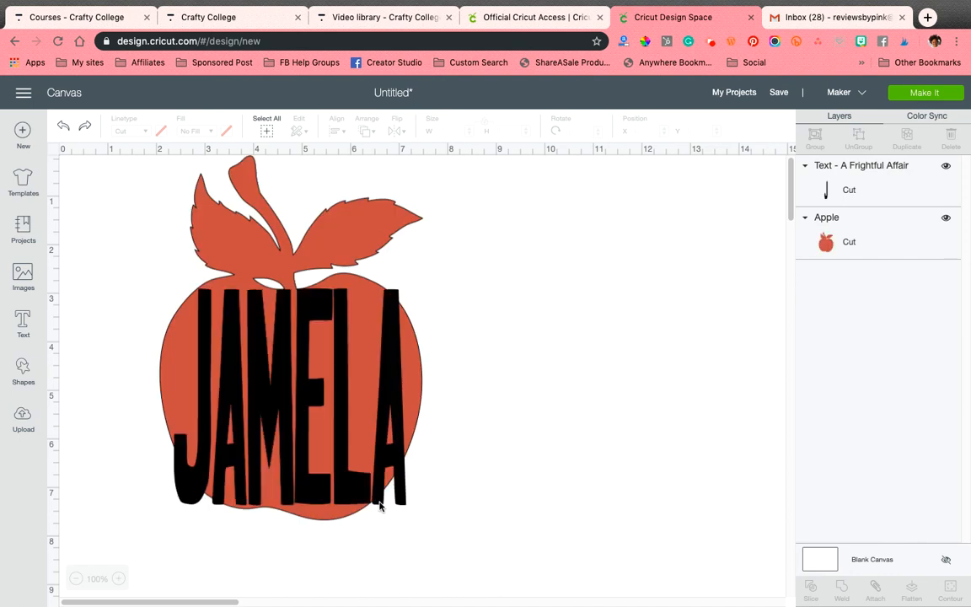
- Ungroup the name text into separate letters and reshape the first letter to about 1.01 by 3.04 inches with proportions unlocked
click(858, 165)
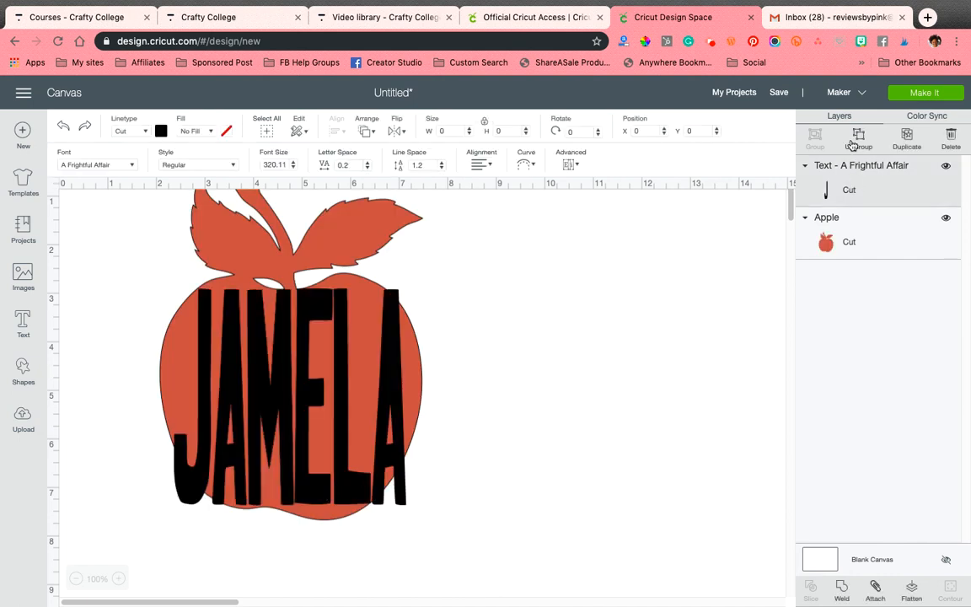
click(859, 140)
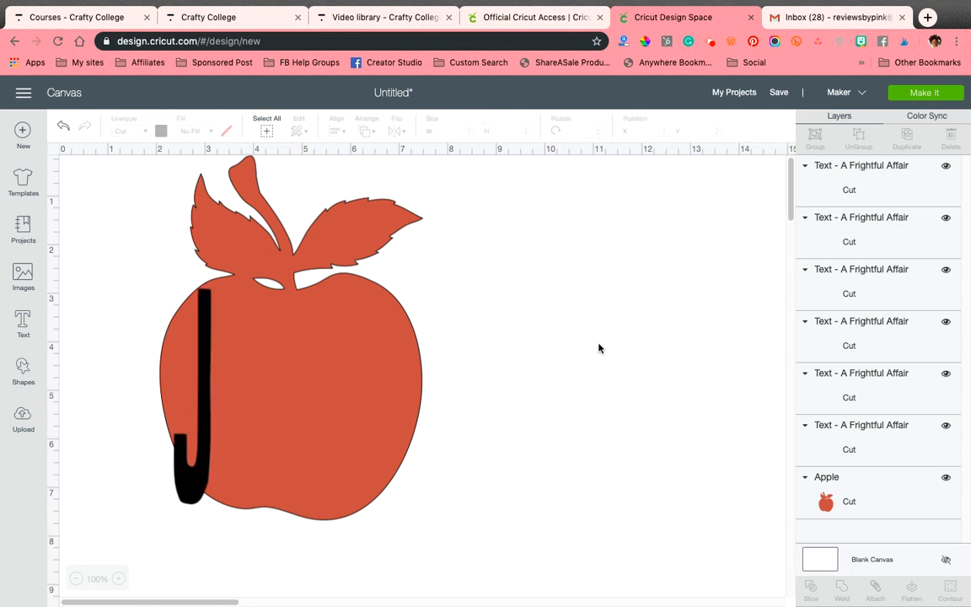
click(197, 493)
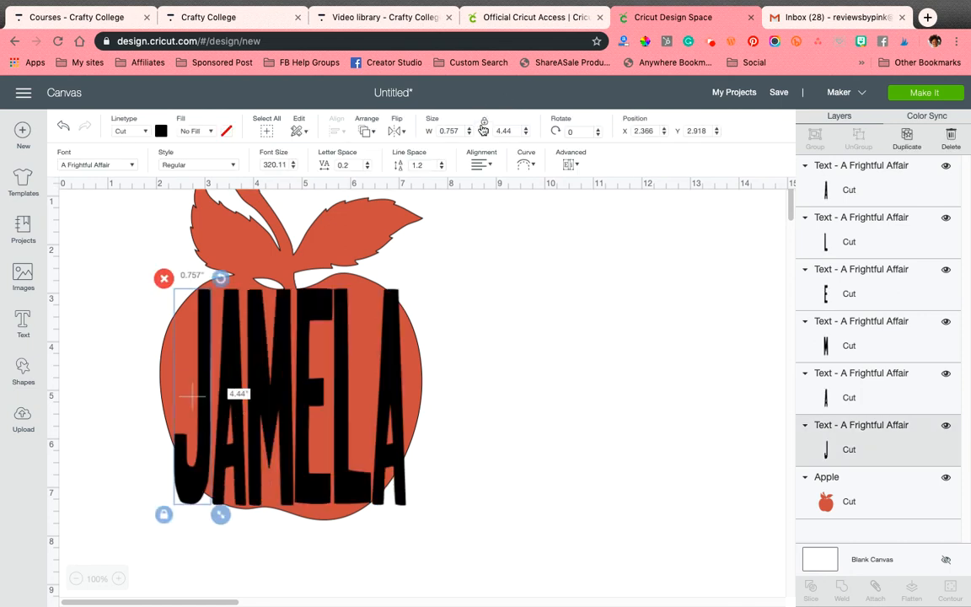
click(164, 513)
drag(217, 512, 190, 425)
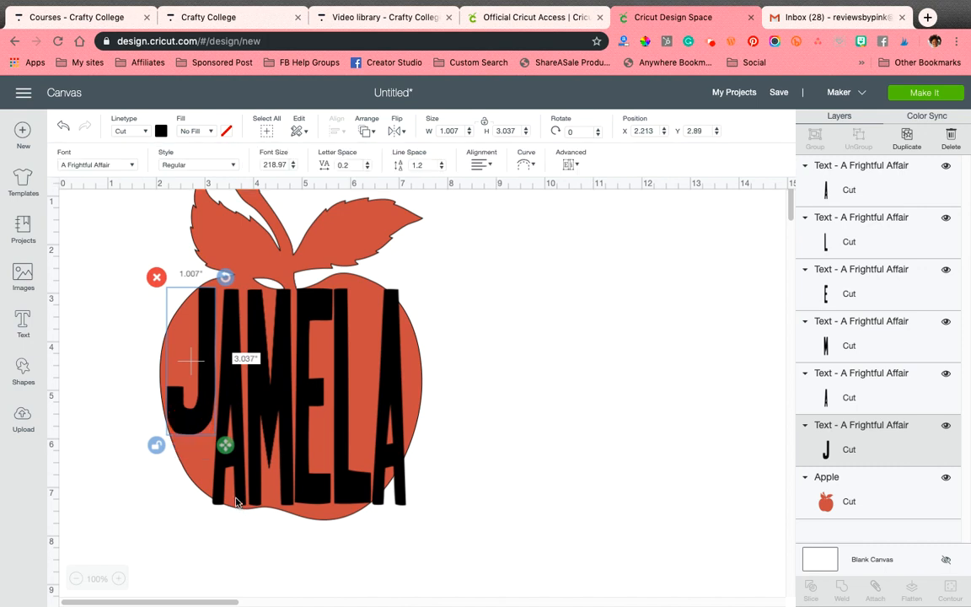
- Lengthen the fourth letter down to the apple's bottom edge and stretch the fifth letter to about 4.69 inches tall
click(229, 459)
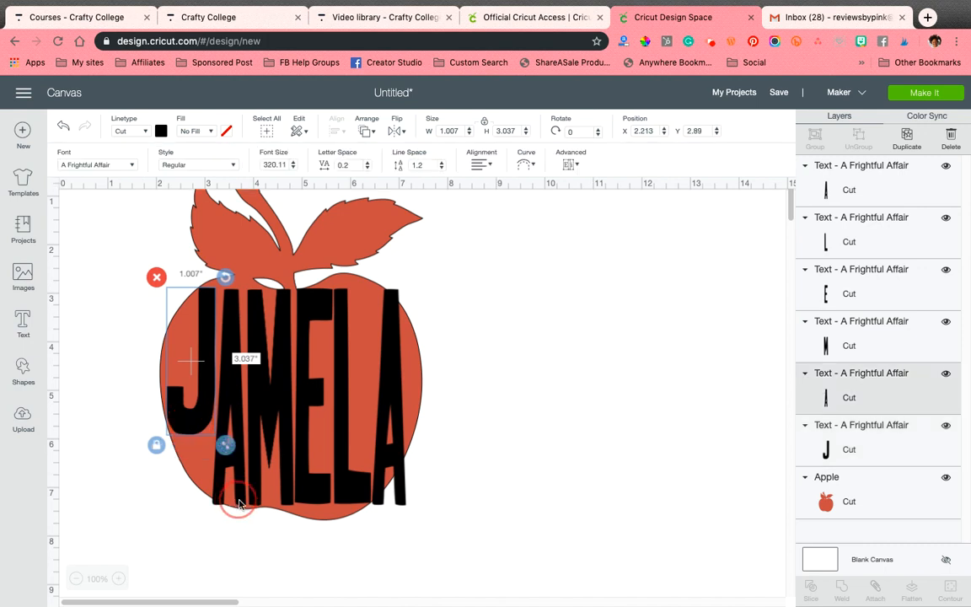
click(308, 500)
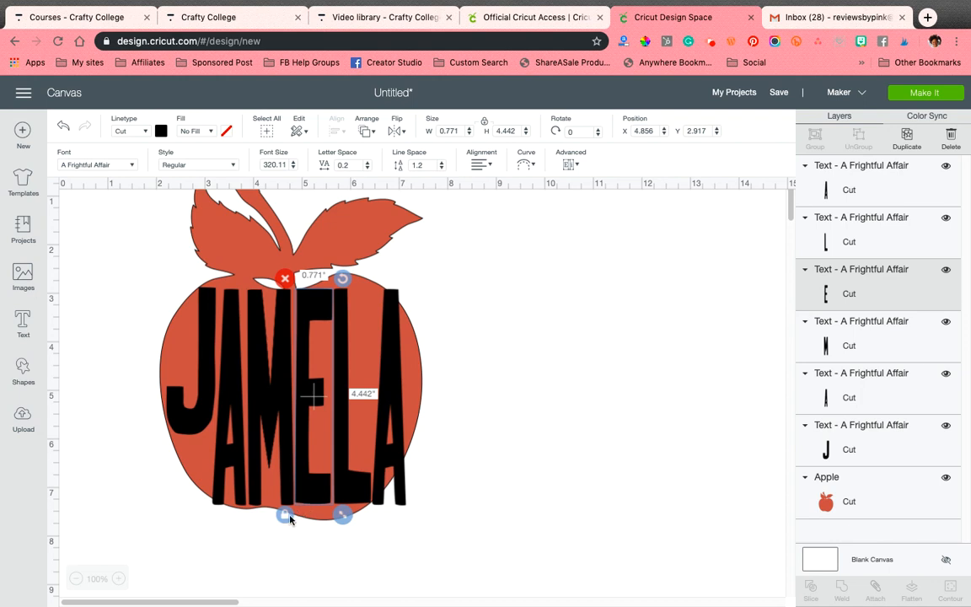
drag(342, 514, 343, 536)
click(357, 494)
click(324, 514)
drag(380, 518, 380, 528)
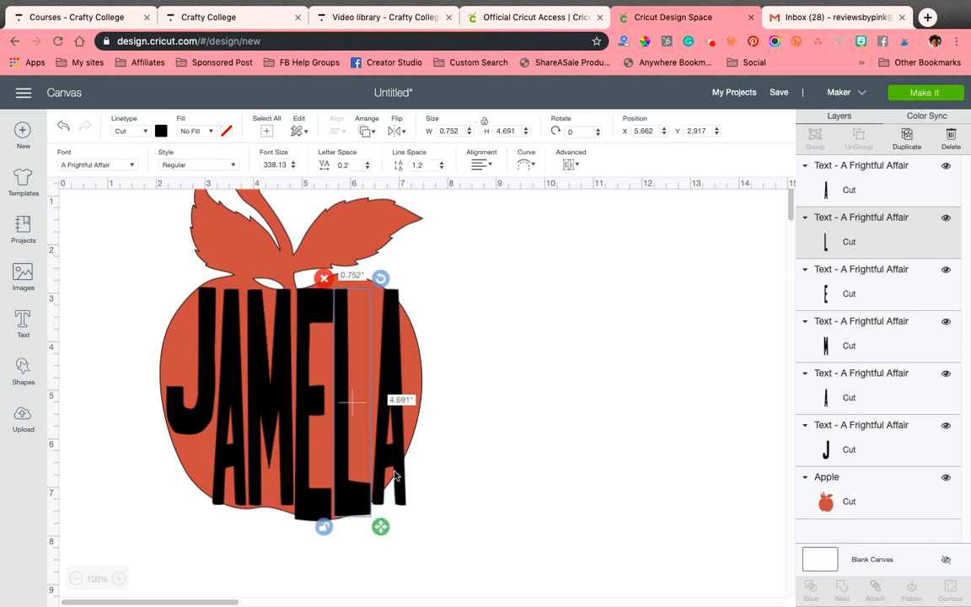
- Rotate the last letter to about 355°, resize it to about 0.73 by 3.96 inches and position it beside the fifth letter
click(396, 464)
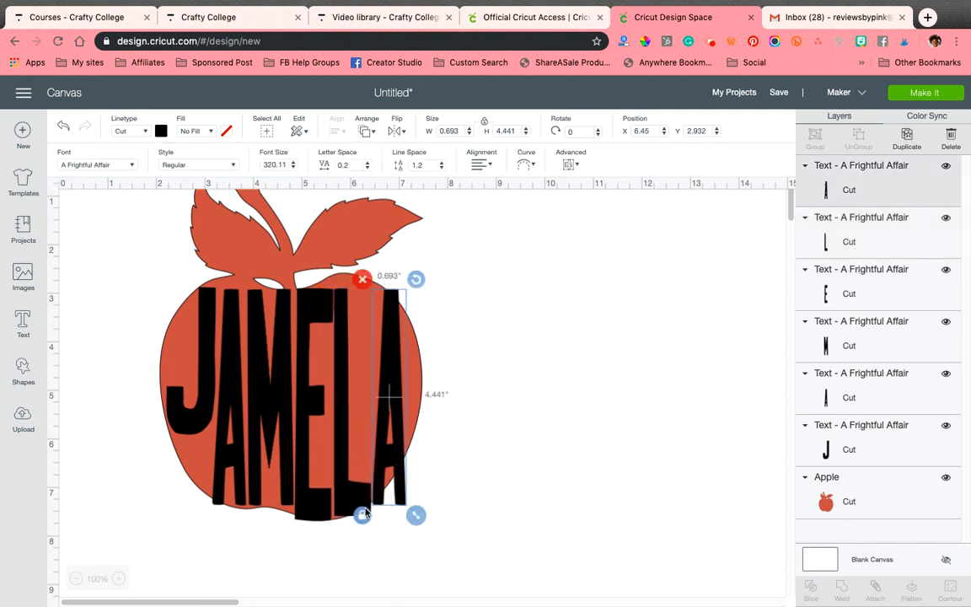
drag(416, 279, 402, 277)
drag(383, 417, 385, 409)
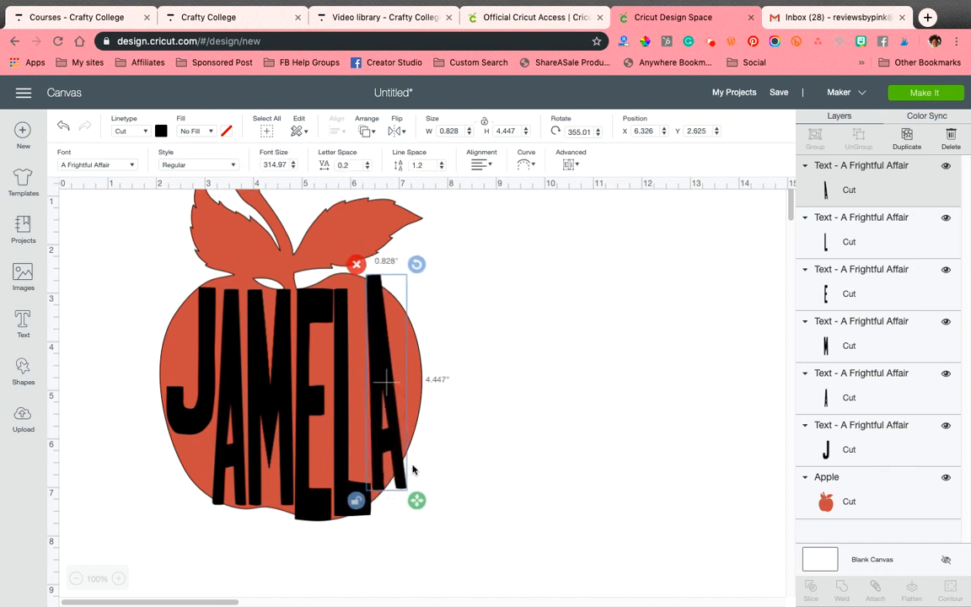
drag(419, 500, 411, 466)
drag(394, 428, 399, 436)
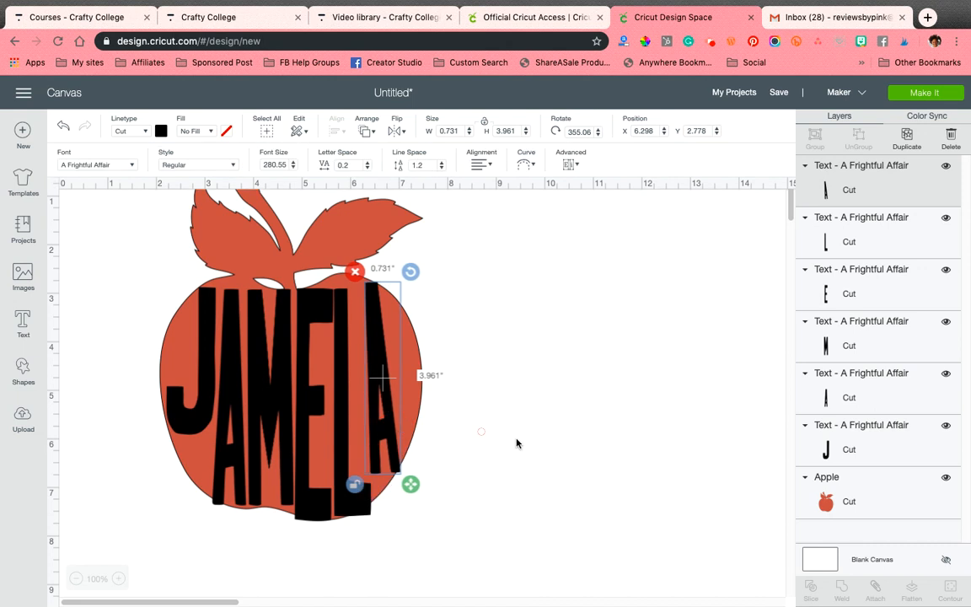
click(669, 448)
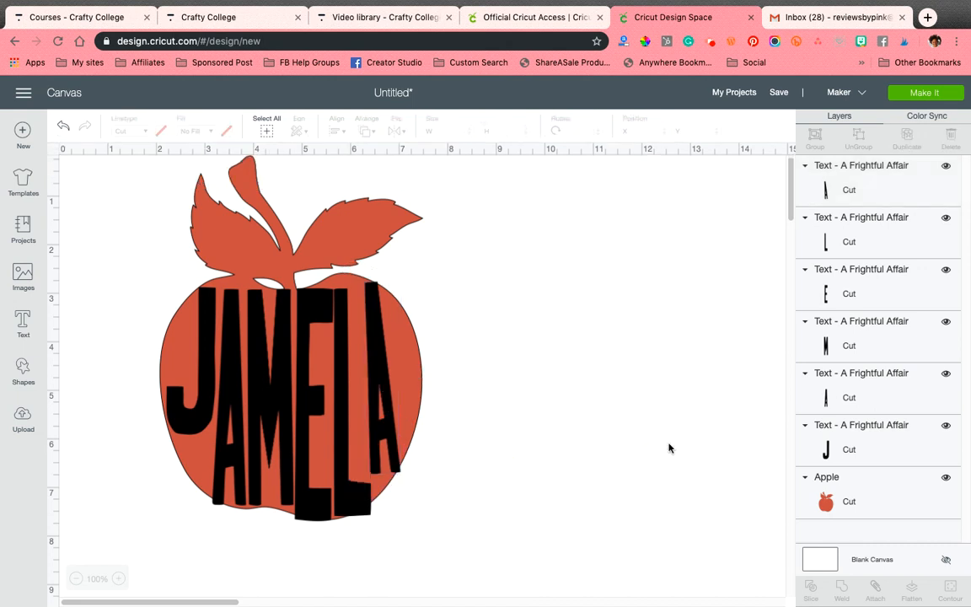
- Weld all six name letters into a single shape, leaving out the apple
click(868, 448)
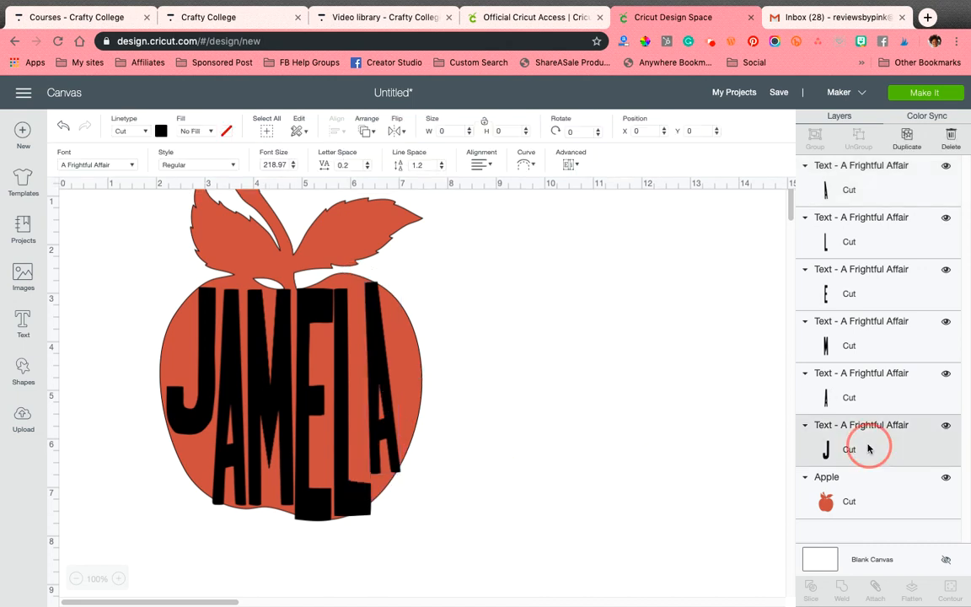
shift+click(874, 398)
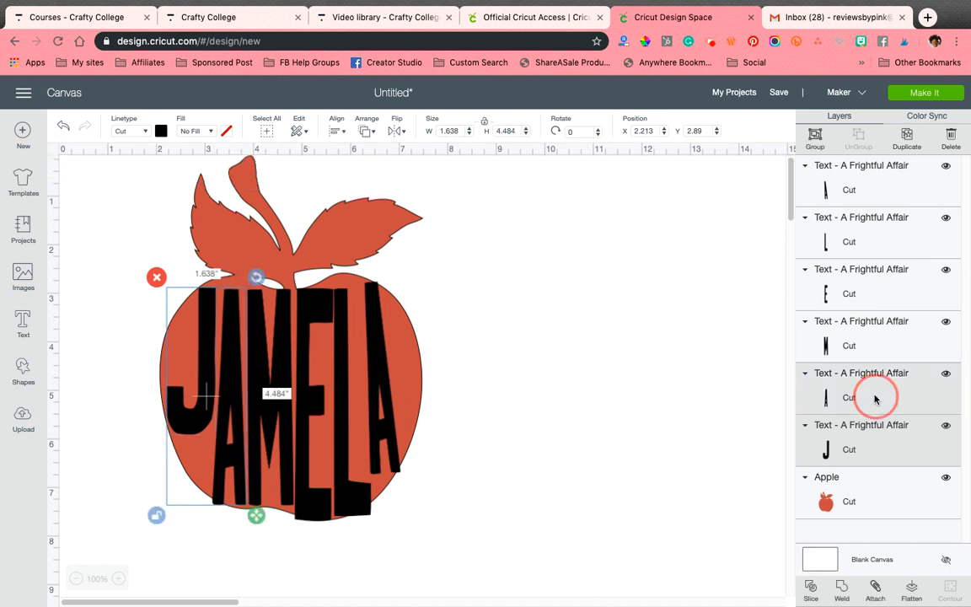
shift+click(879, 333)
shift+click(880, 287)
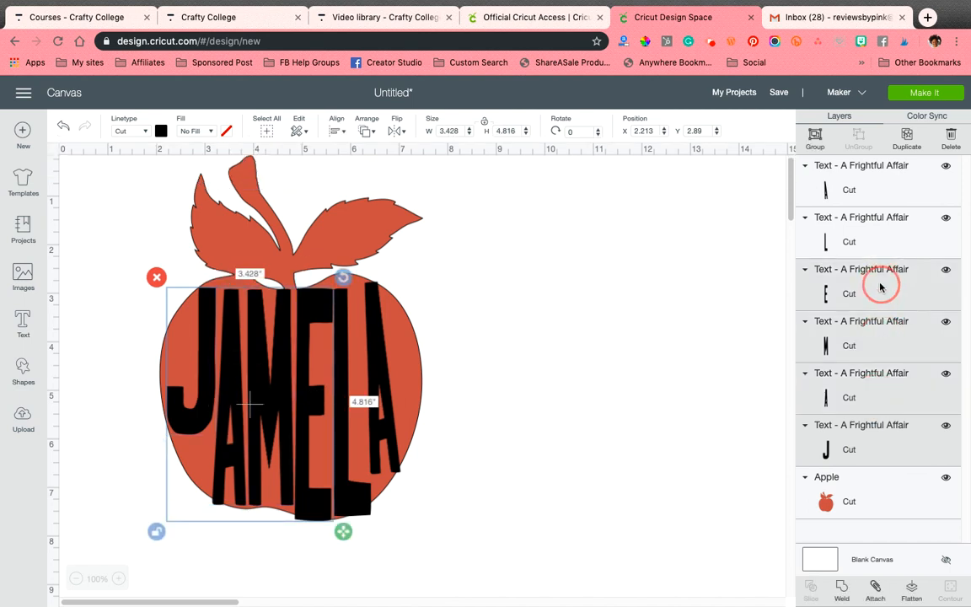
shift+click(884, 239)
shift+click(883, 184)
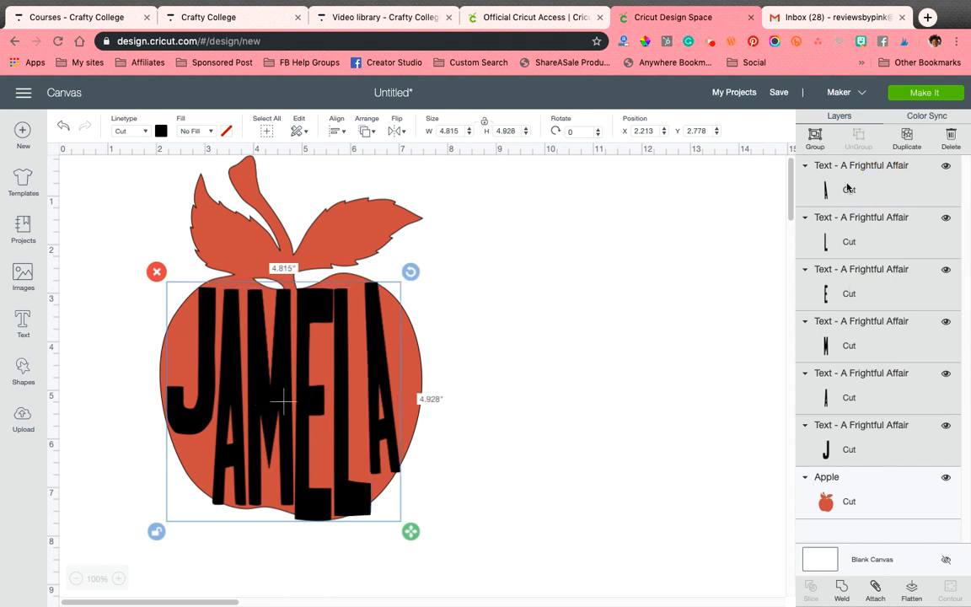
click(842, 593)
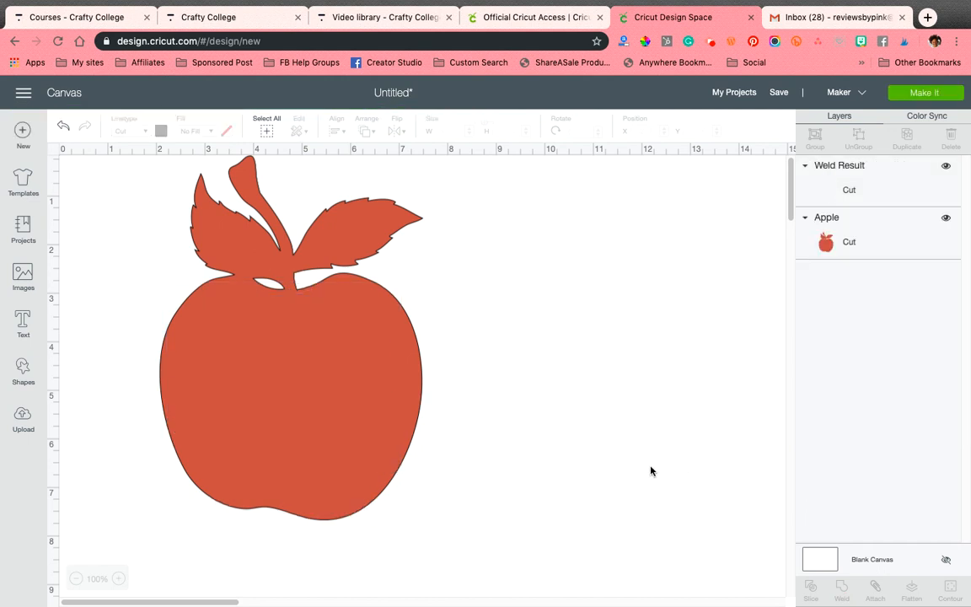
- Slice the welded name out of the apple and move the cut-out pieces off beside it
drag(650, 466, 217, 419)
click(808, 587)
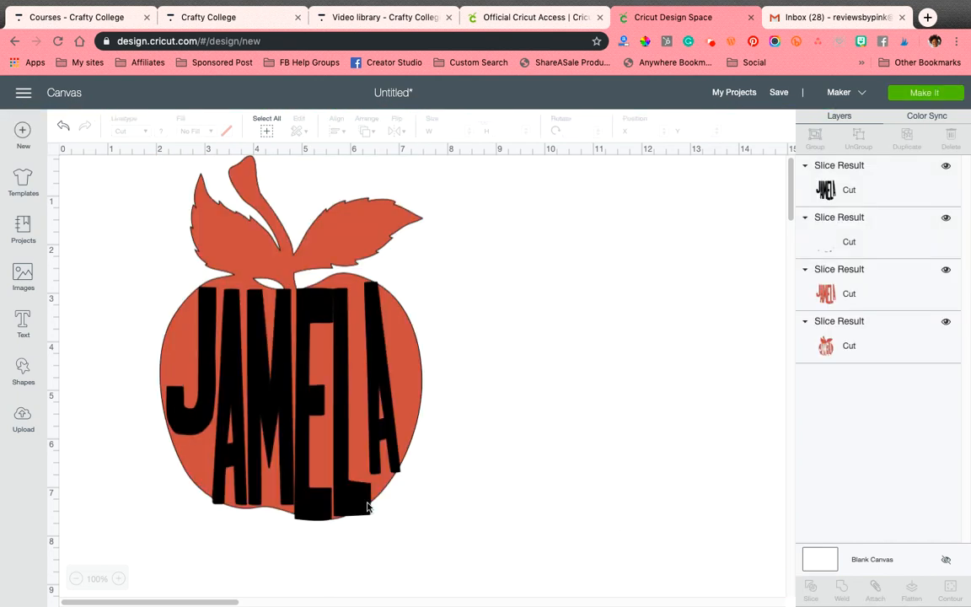
drag(368, 506, 690, 513)
drag(302, 468, 618, 428)
drag(301, 482, 599, 463)
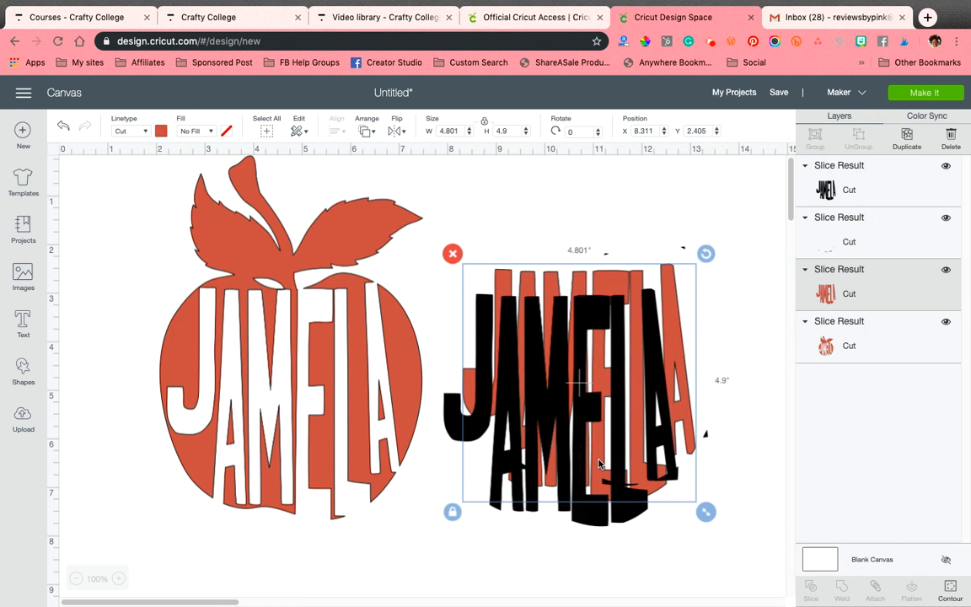